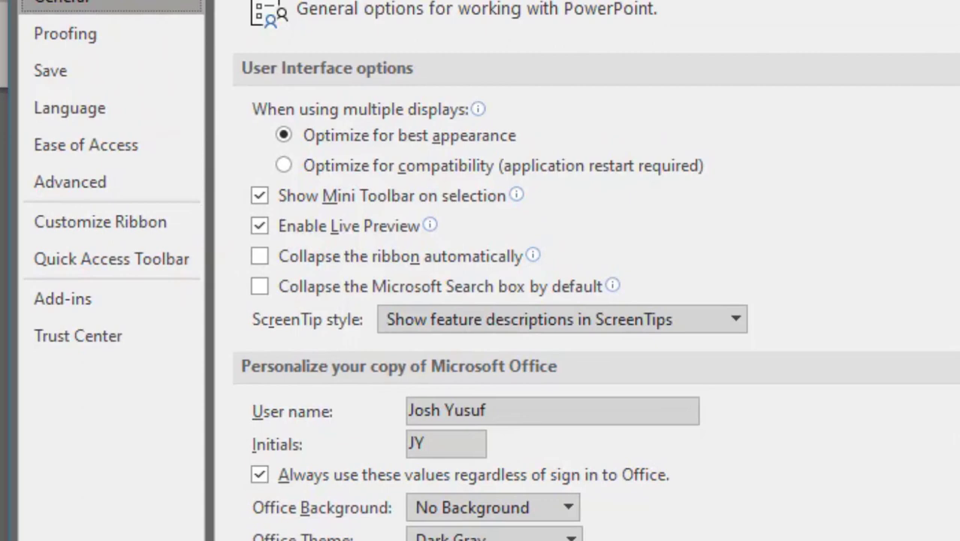
Enable the Developer tab in the ribbon customization options
left_click(150, 233)
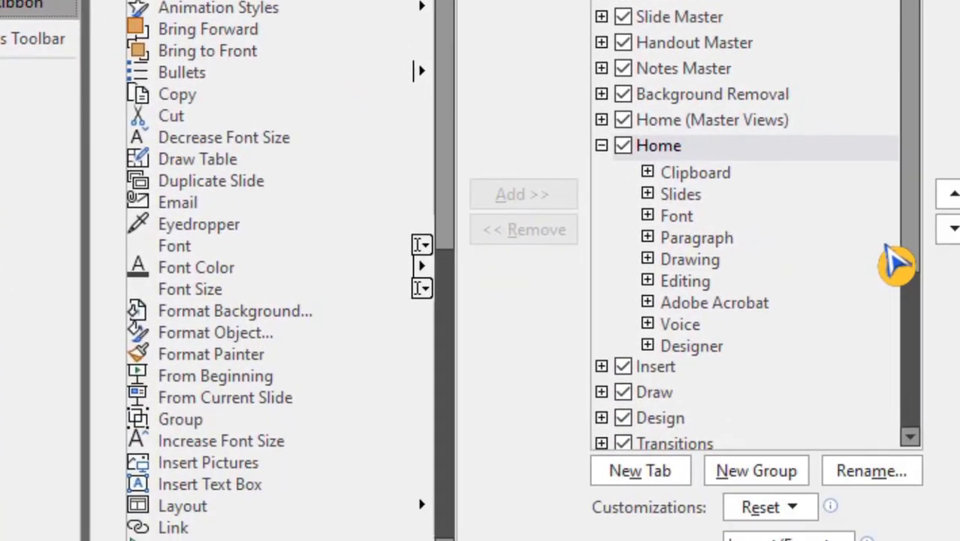
mouse_move(911, 222)
left_mouse_down()
mouse_move(908, 357)
mouse_move(892, 382)
left_mouse_up()
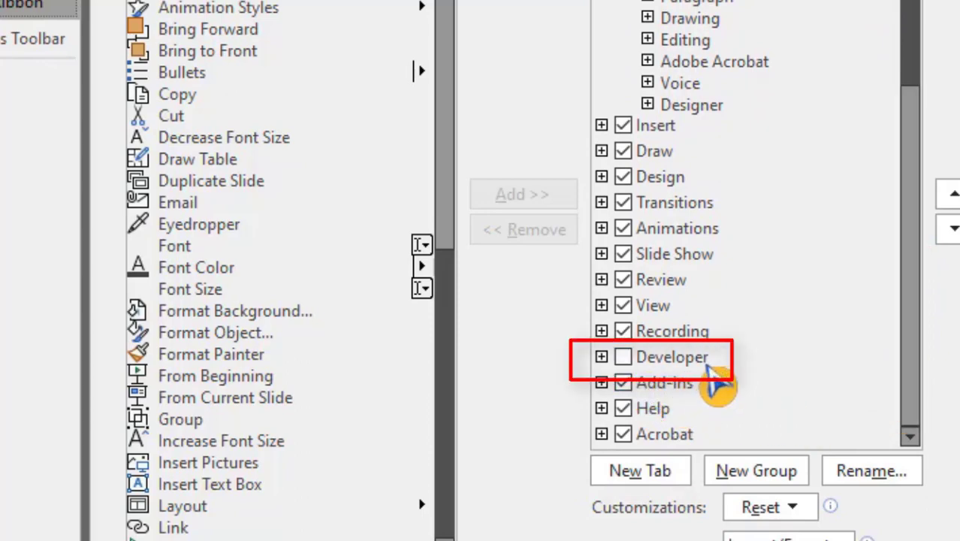
left_click(624, 359)
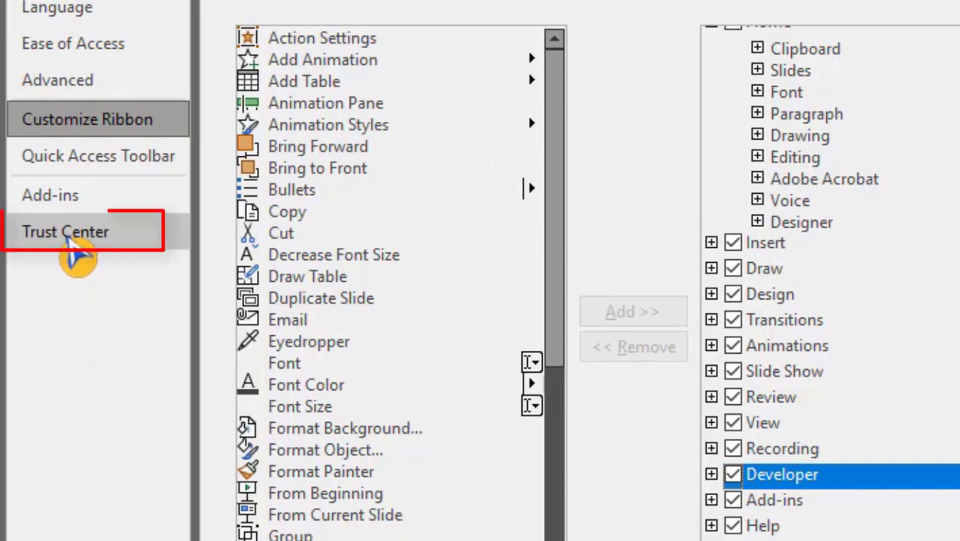
In the Trust Center's ActiveX settings, enable all controls without restrictions and without prompting
left_click(67, 238)
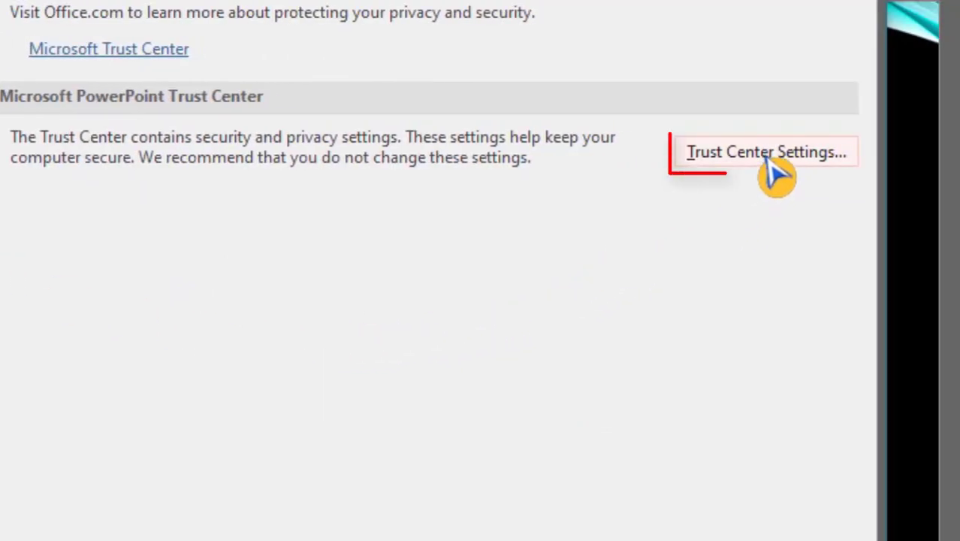
left_click(774, 169)
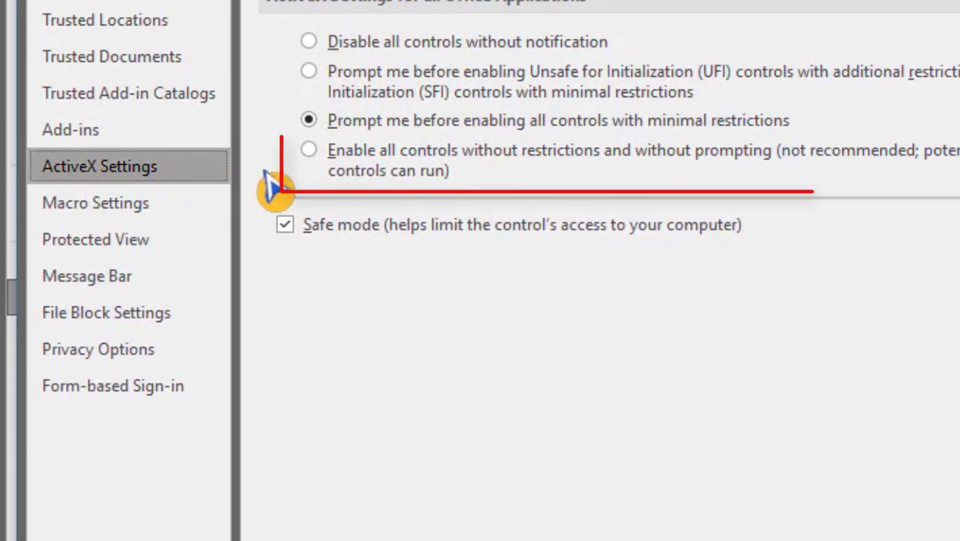
left_click(310, 150)
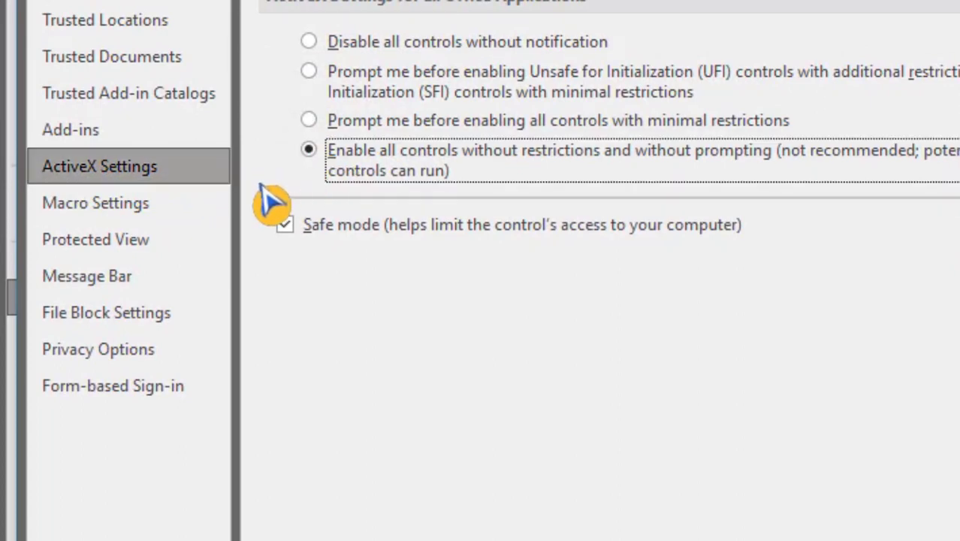
Set the Trust Center's macro settings to enable all macros and confirm the options
left_click(100, 222)
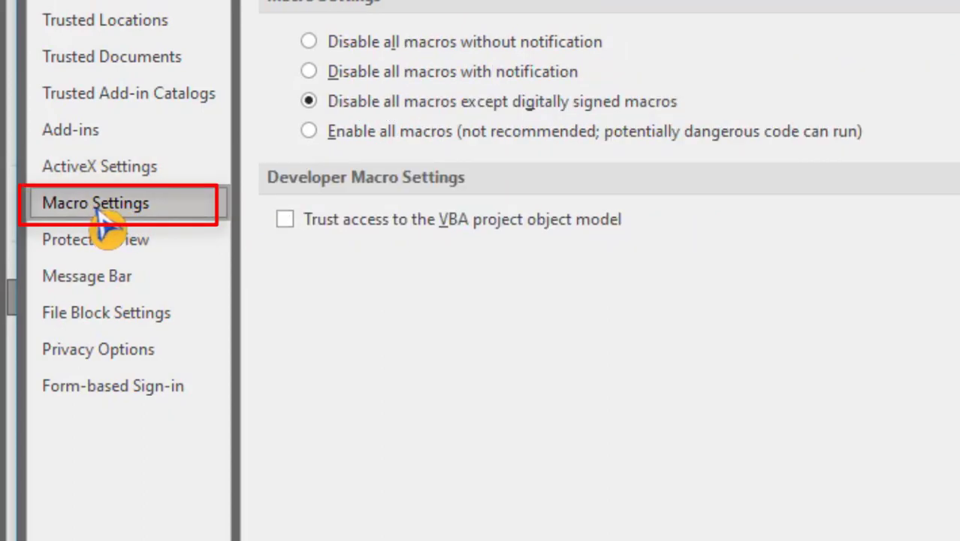
left_click(310, 132)
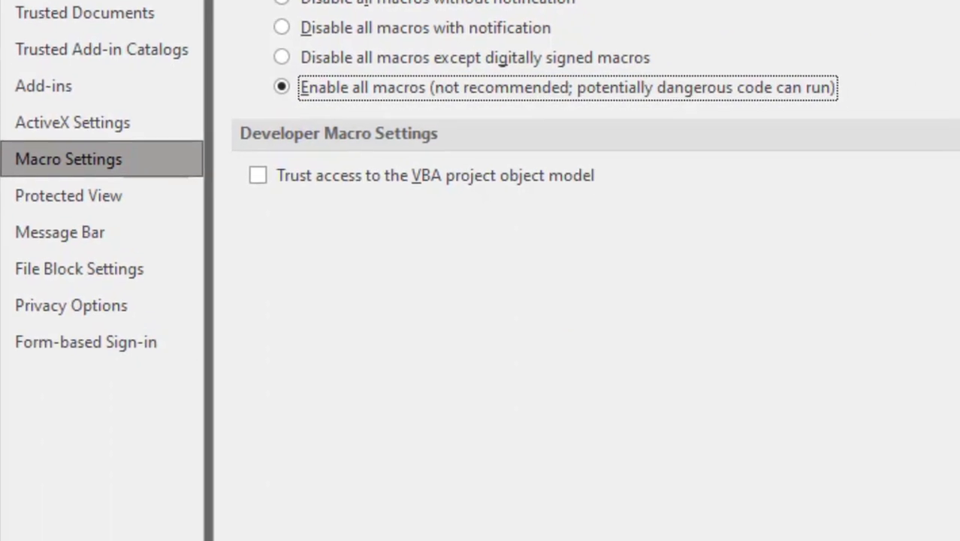
left_click(783, 496)
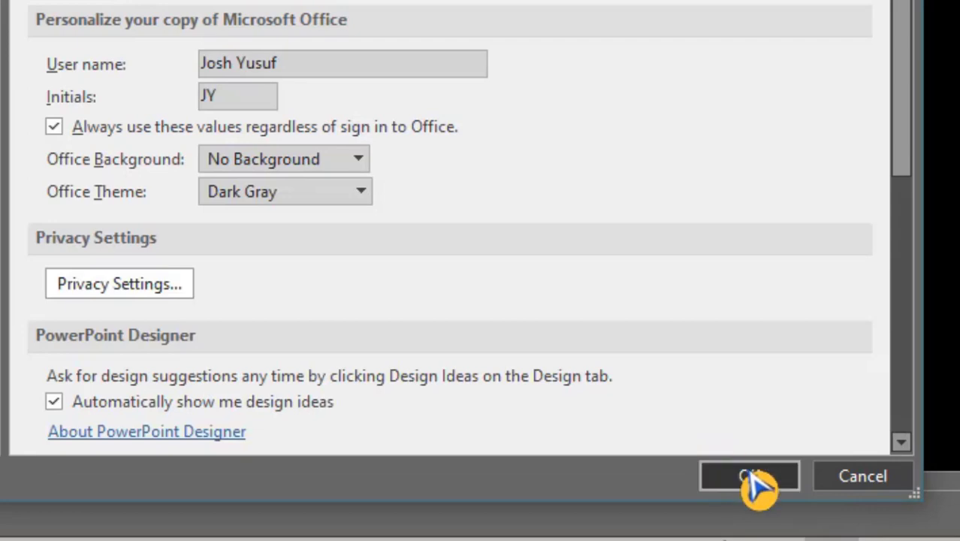
left_click(759, 493)
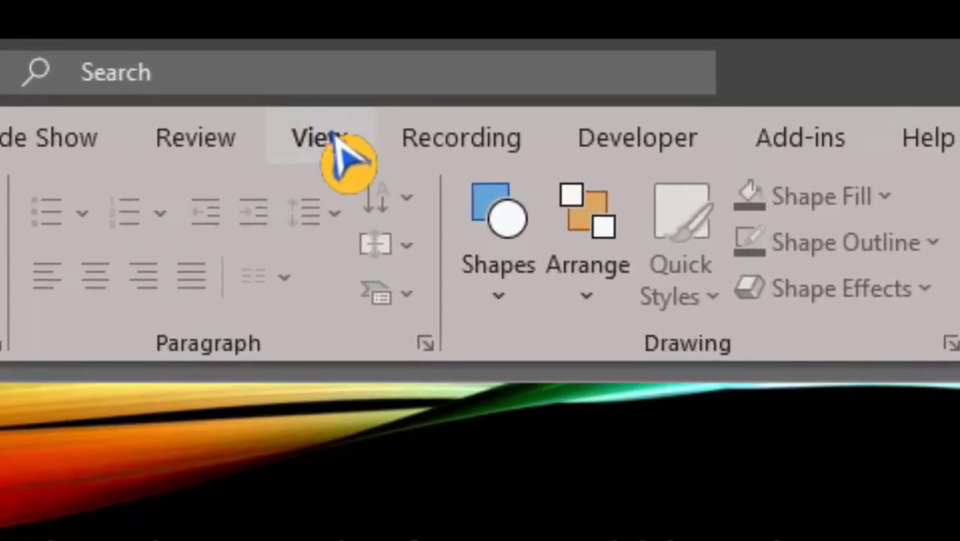
Insert the picture Logo 2 from the GAMBAR folder onto the main slide master
left_click(336, 143)
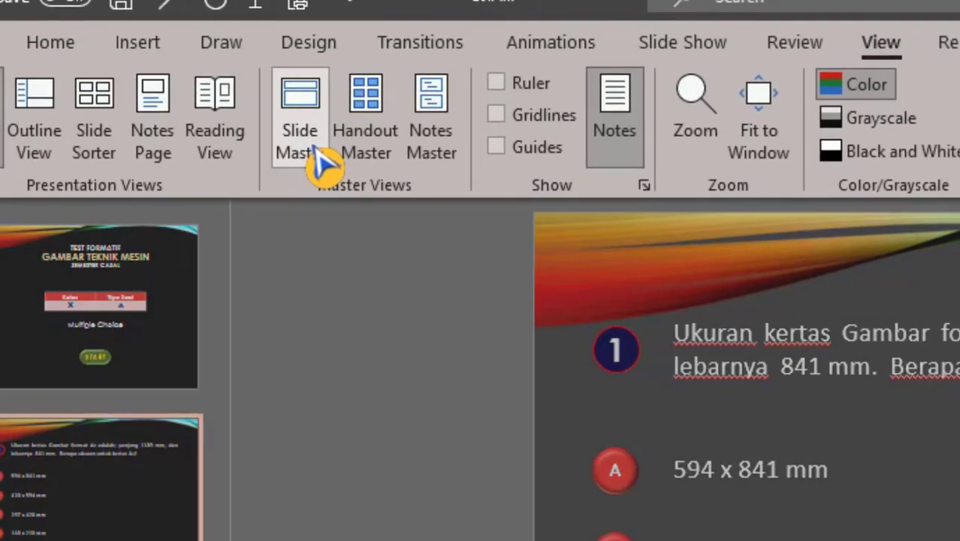
left_click(338, 167)
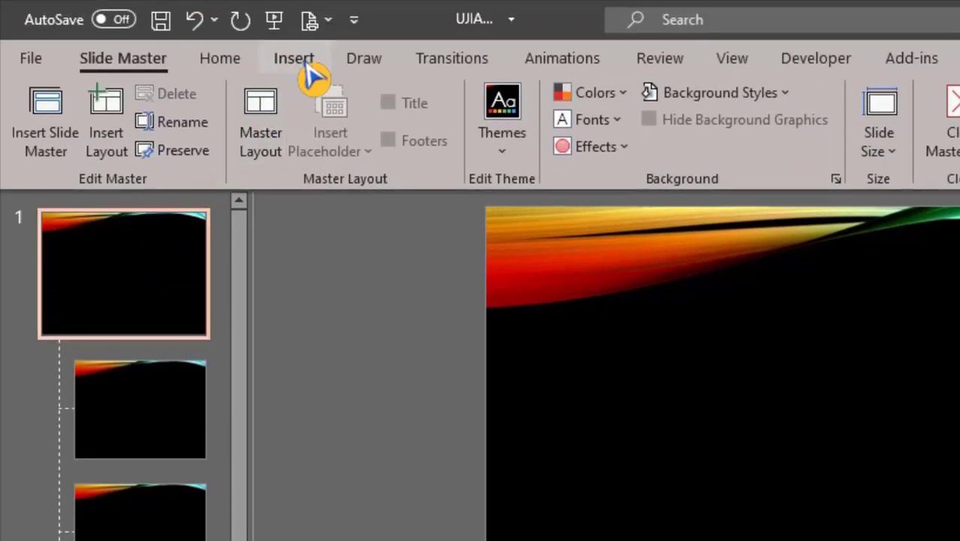
left_click(305, 63)
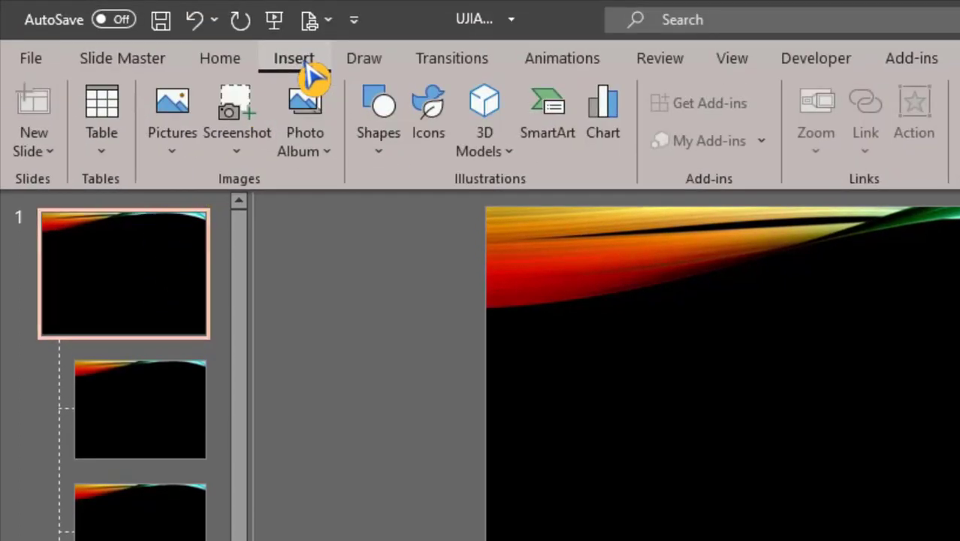
left_click(174, 151)
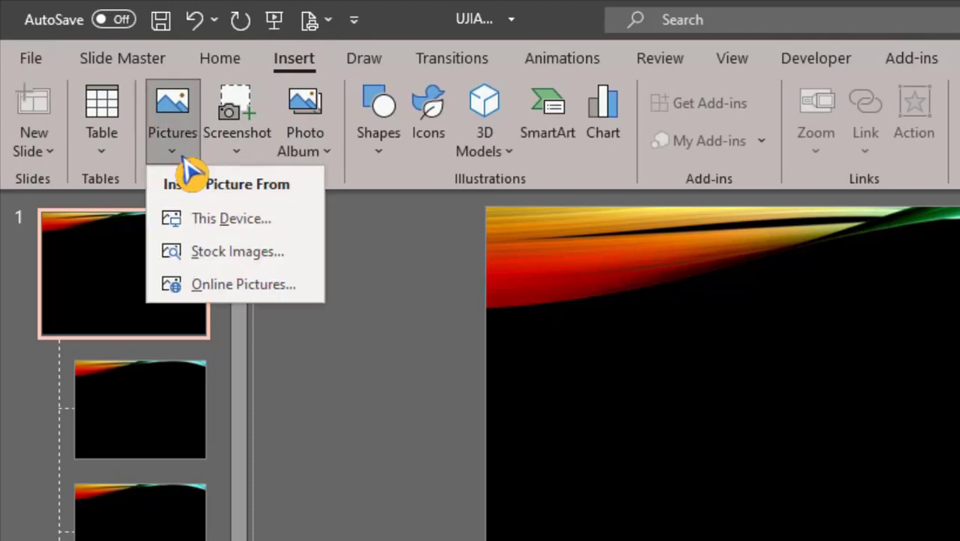
left_click(211, 232)
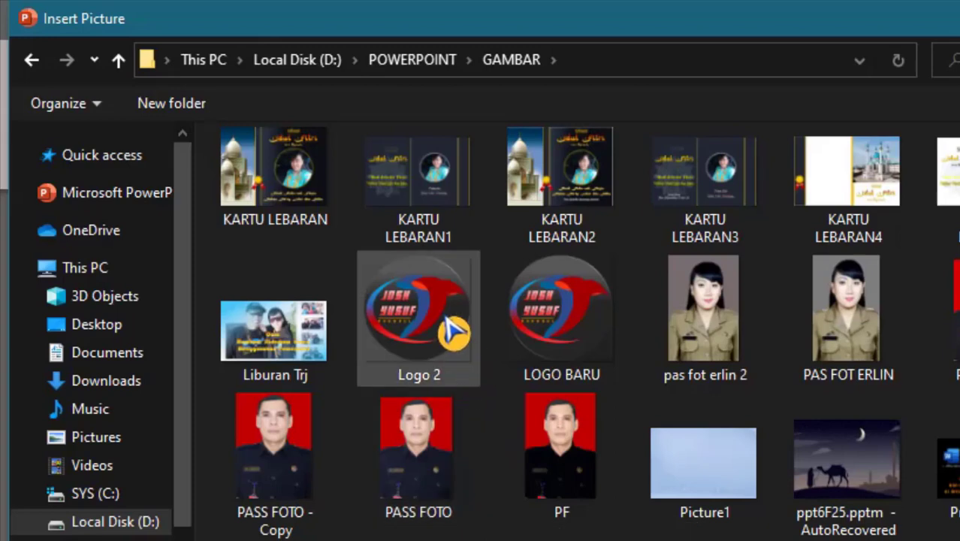
left_click(449, 328)
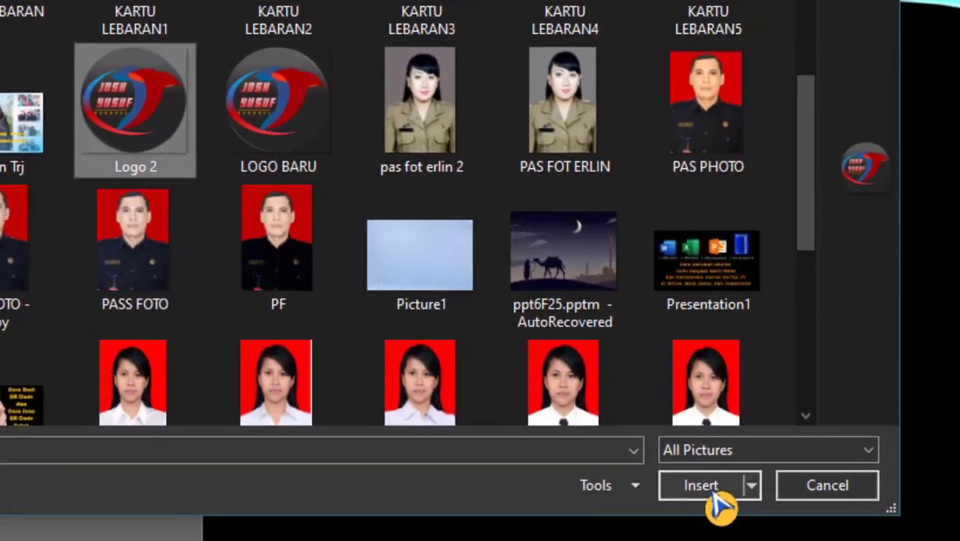
left_click(712, 494)
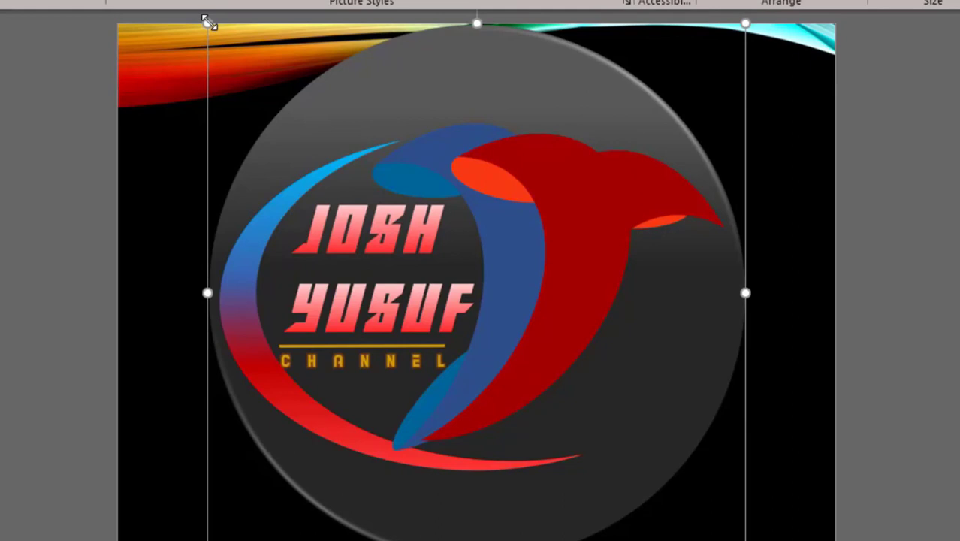
Shrink the logo to 2.52 × 2.52 cm in the slide's upper-left corner and give it the smallest yellow glow
left_click_drag(206, 23, 674, 489)
left_click_drag(709, 530, 188, 81)
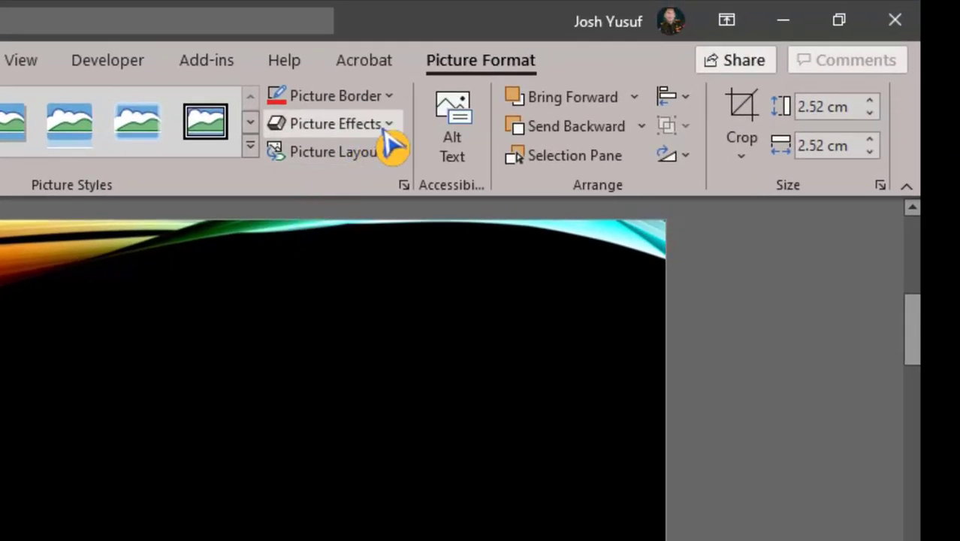
left_click(387, 128)
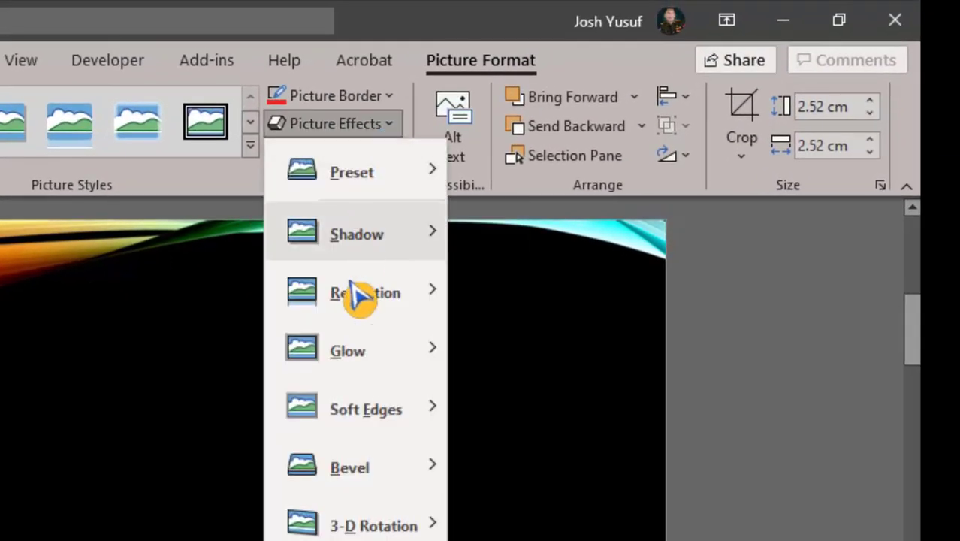
mouse_move(362, 367)
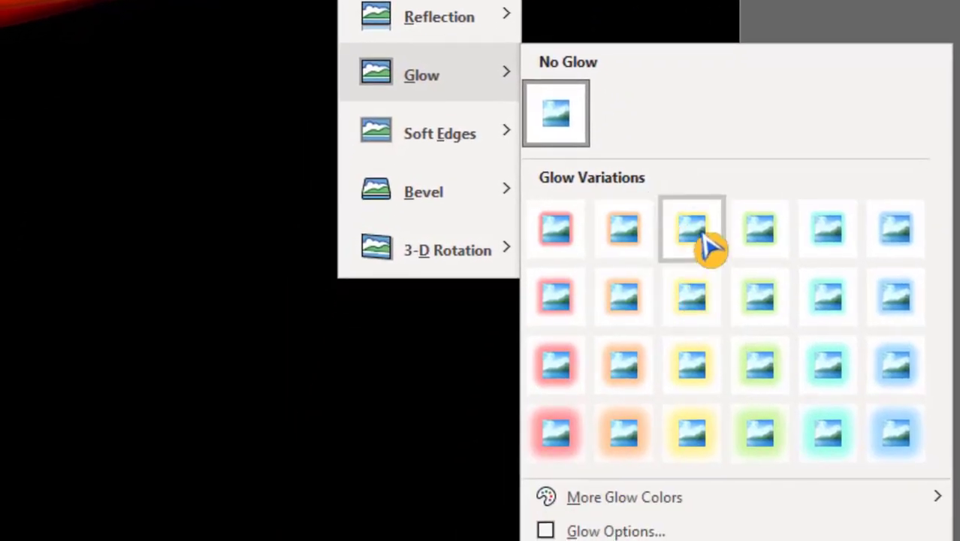
left_click(711, 248)
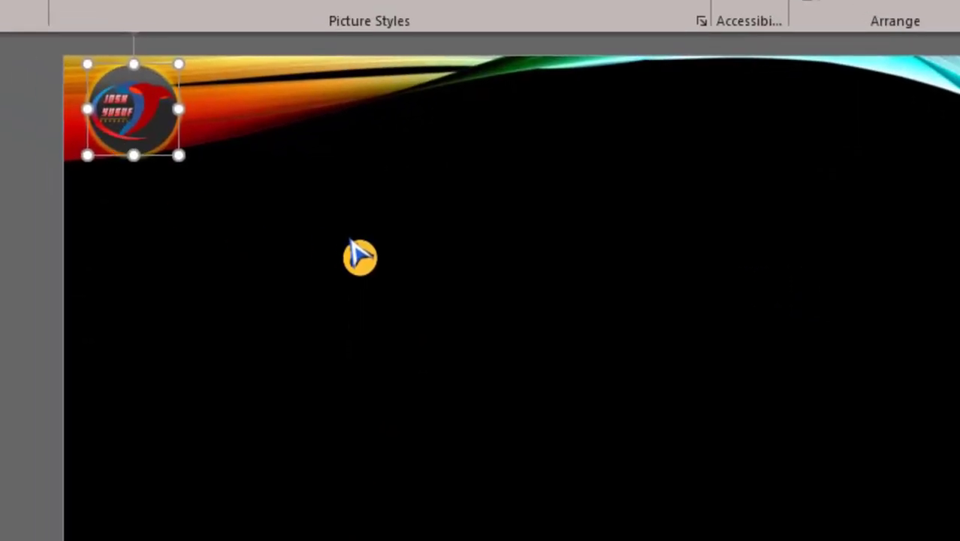
left_click(237, 167)
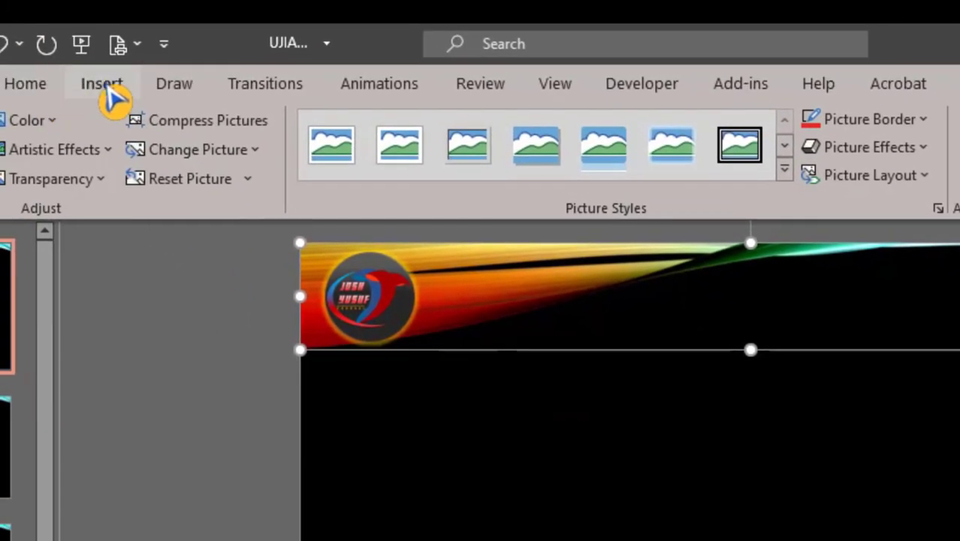
Add a text box beside the logo on the slide master containing the channel's name
left_click(109, 88)
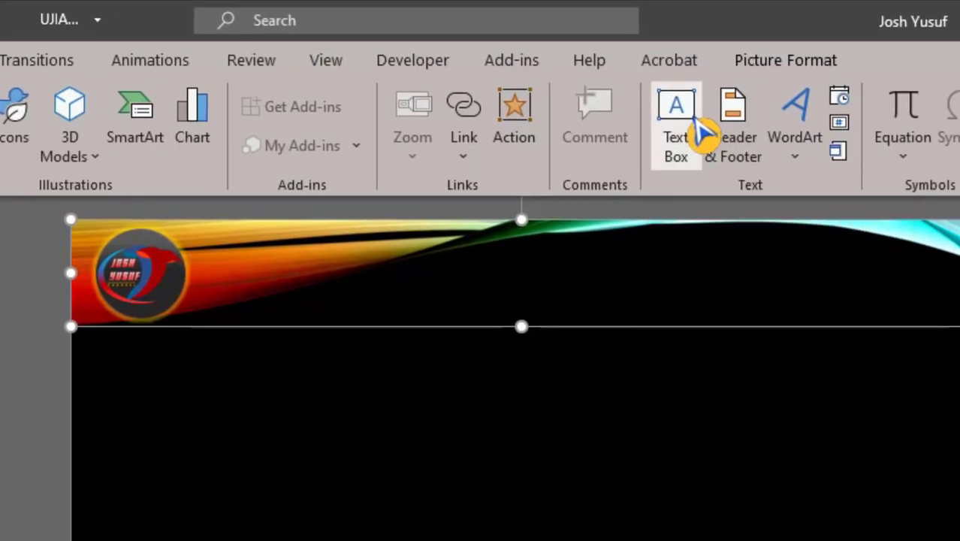
left_click(698, 127)
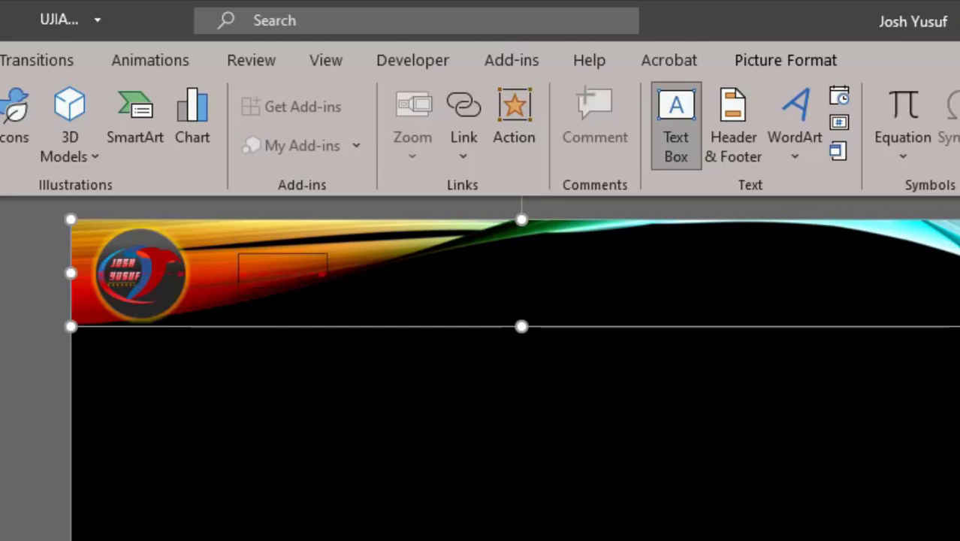
left_click_drag(238, 253, 451, 296)
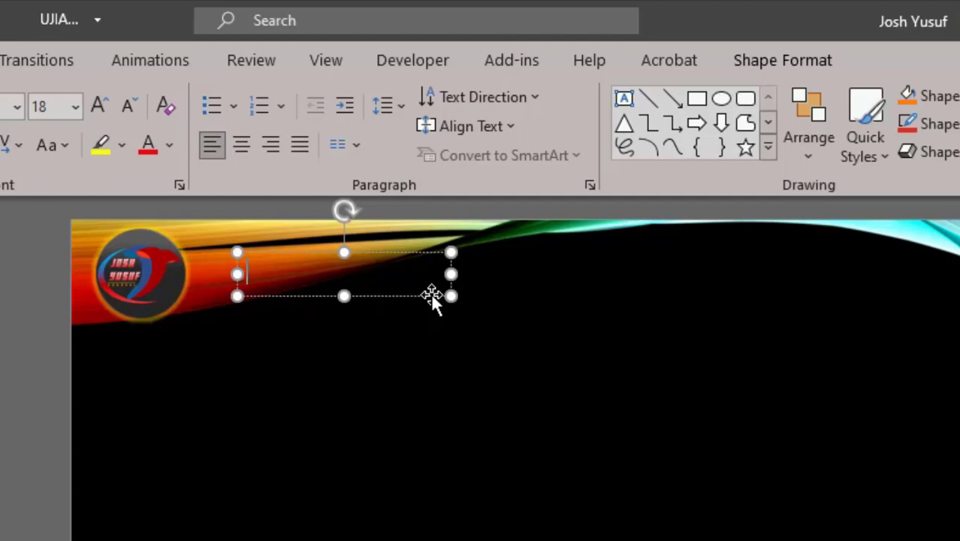
type("Josh Yusuf Channel")
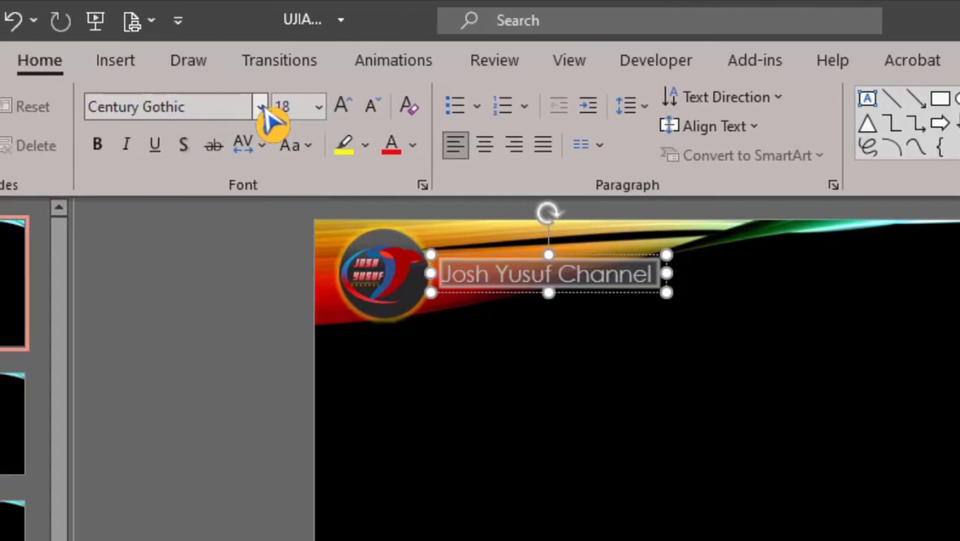
Set the channel name's font to a Atmospheric, centre the text and nudge its box slightly upward beside the logo
left_click(261, 109)
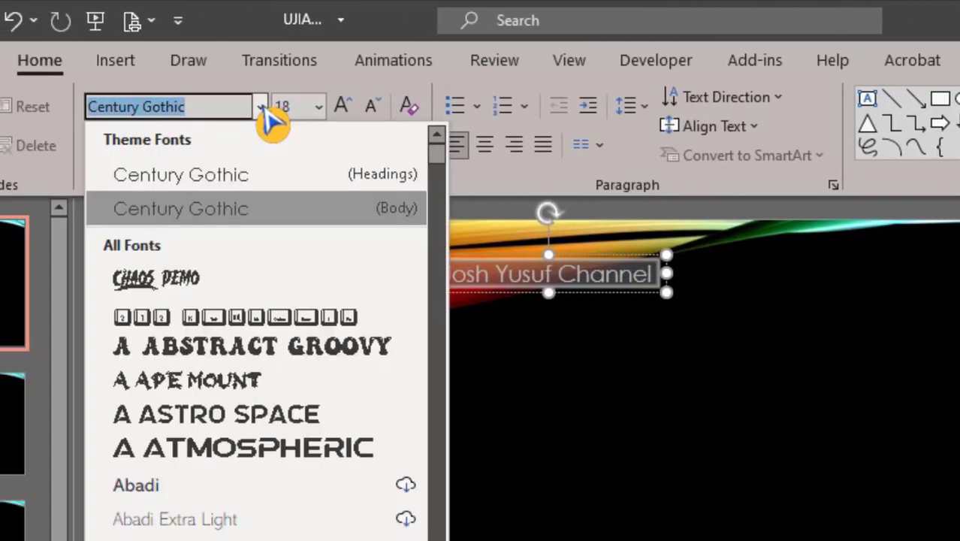
left_click(216, 457)
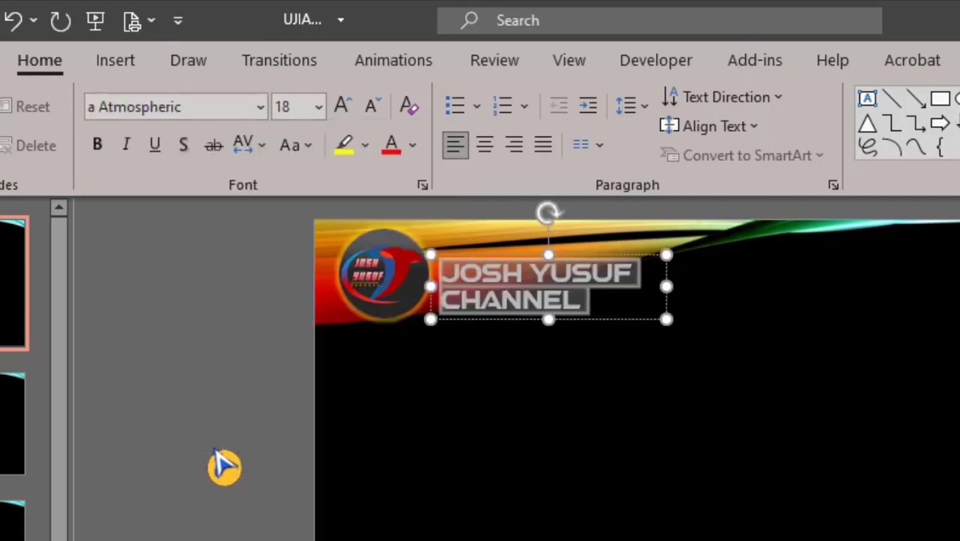
left_click(497, 148)
left_click_drag(609, 321, 612, 302)
Set the font size of the word CHANNEL in the text box to 14
left_click_drag(473, 286, 590, 297)
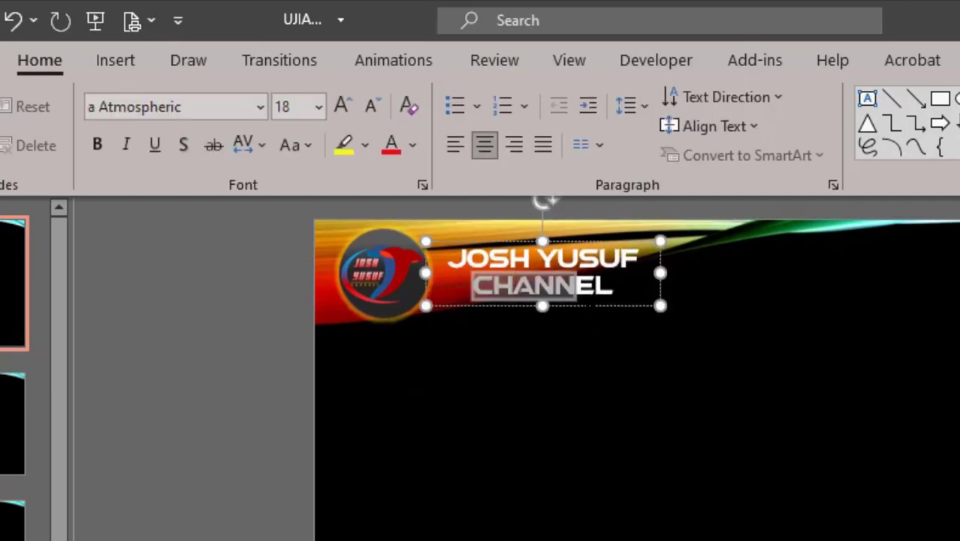
left_click(320, 107)
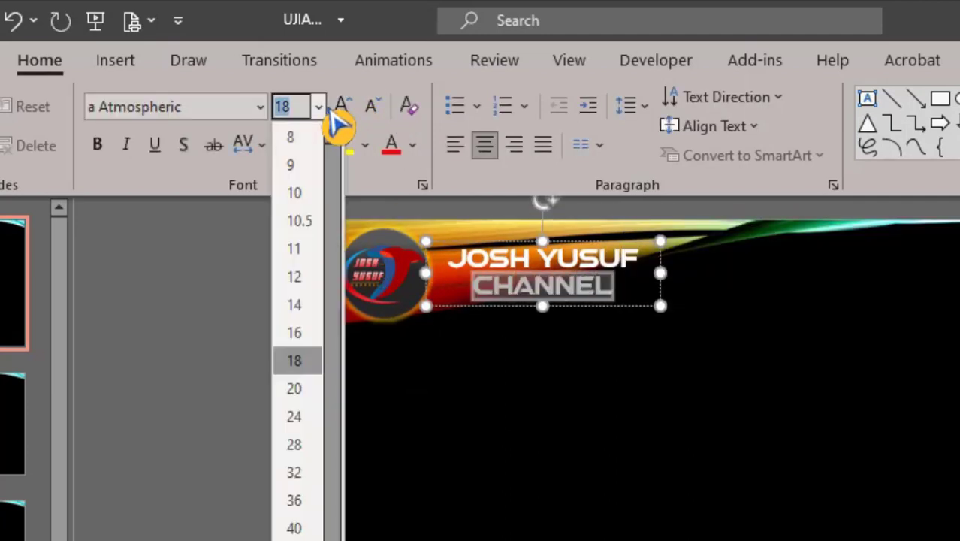
left_click(295, 305)
left_click(492, 319)
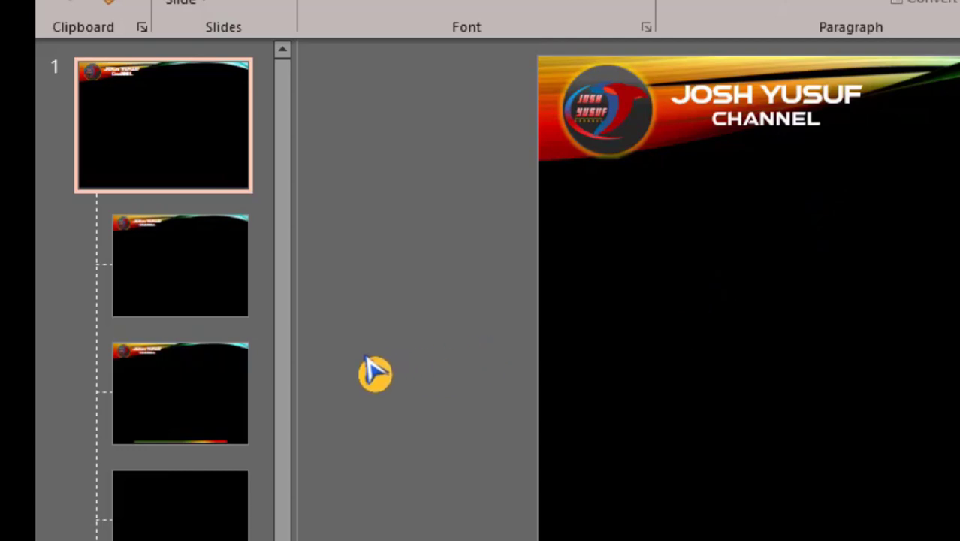
Select the gradient bar at the bottom of the second layout slide and bring up its animation settings
left_click(197, 418)
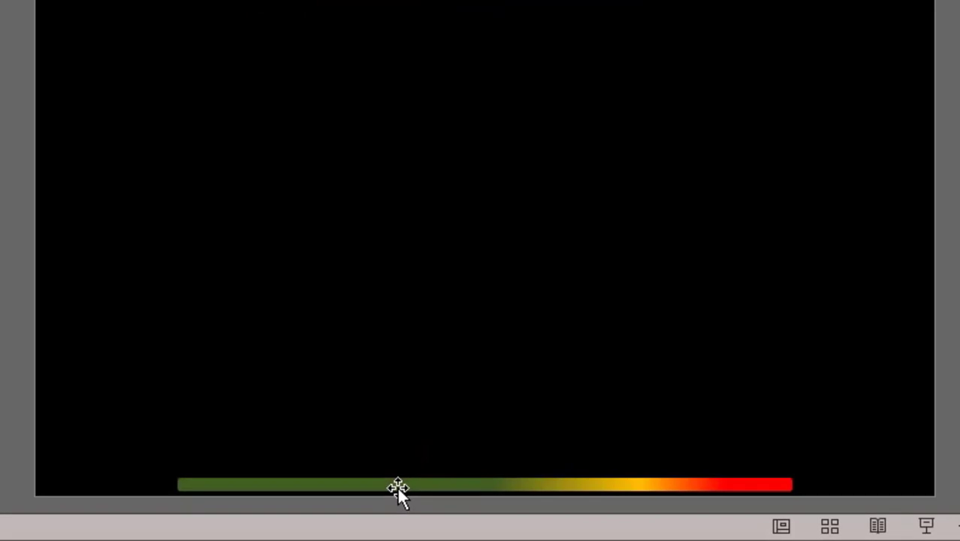
left_click(397, 487)
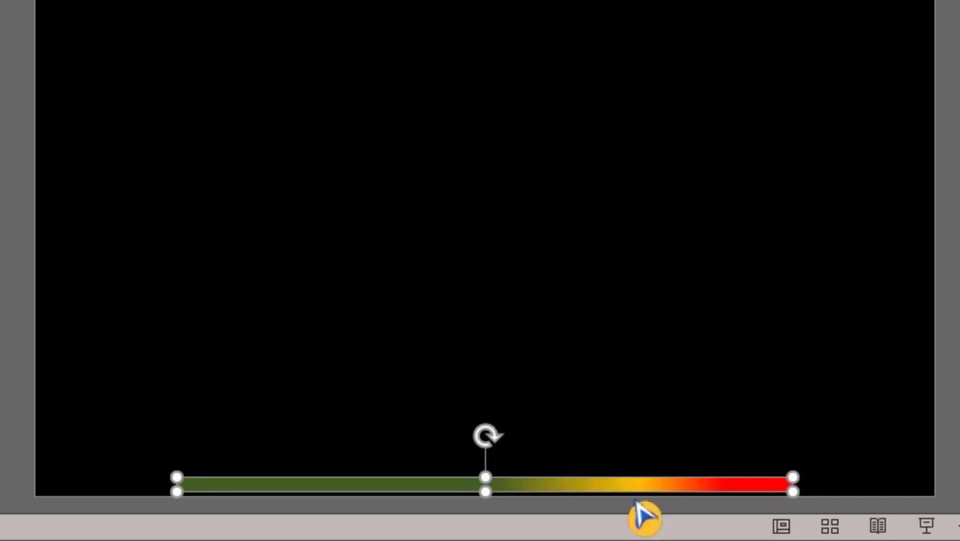
left_click(485, 337)
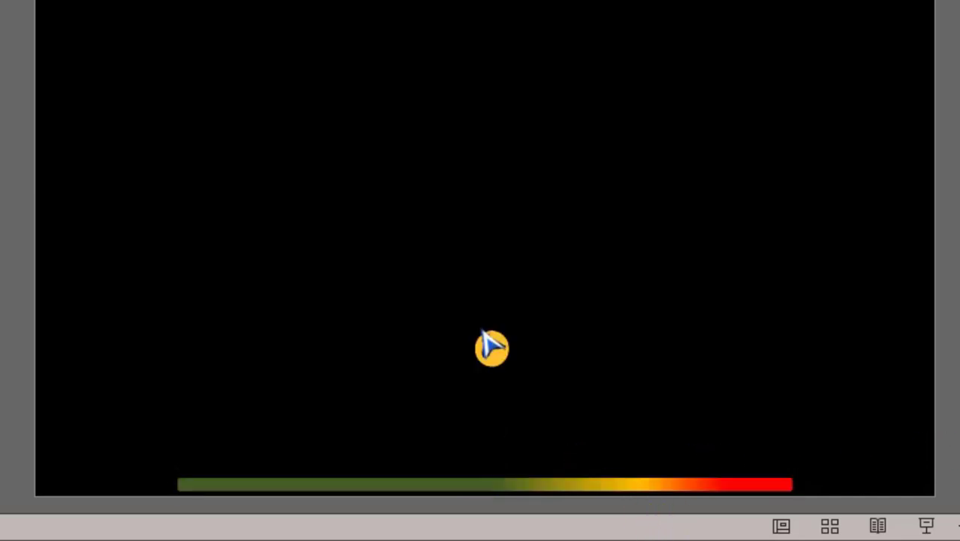
left_click(414, 485)
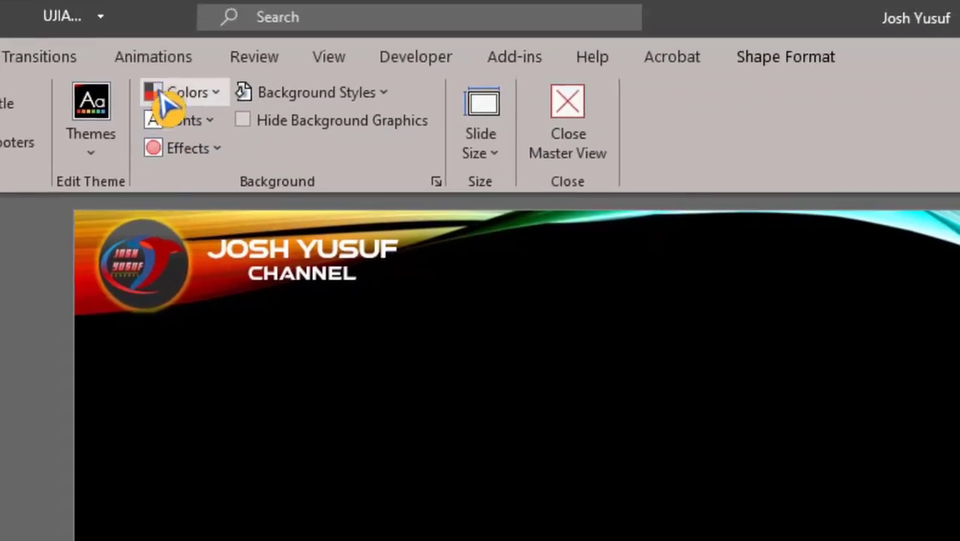
left_click(180, 66)
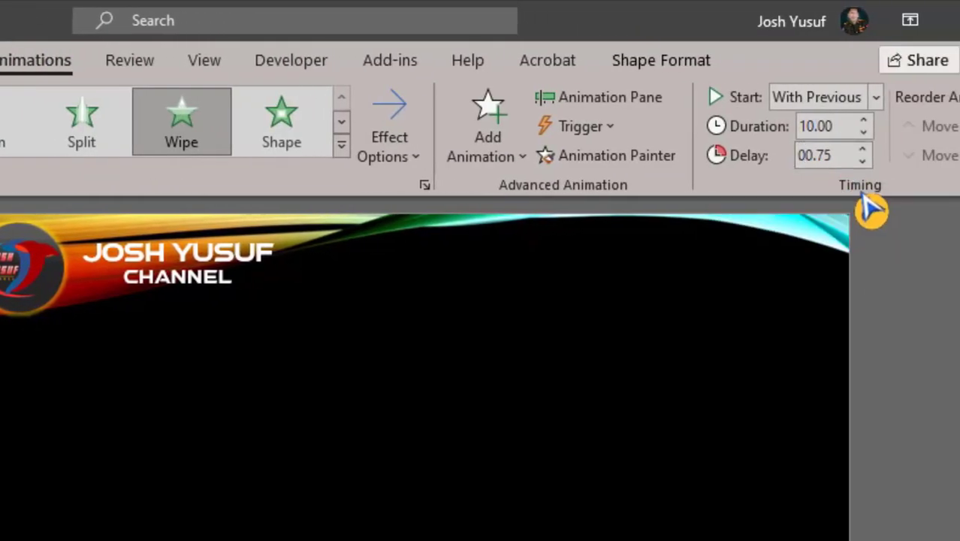
Try durations of 35, 59 and 60 seconds and a 1-second delay for the gradient bar's Wipe animation
double_click(836, 126)
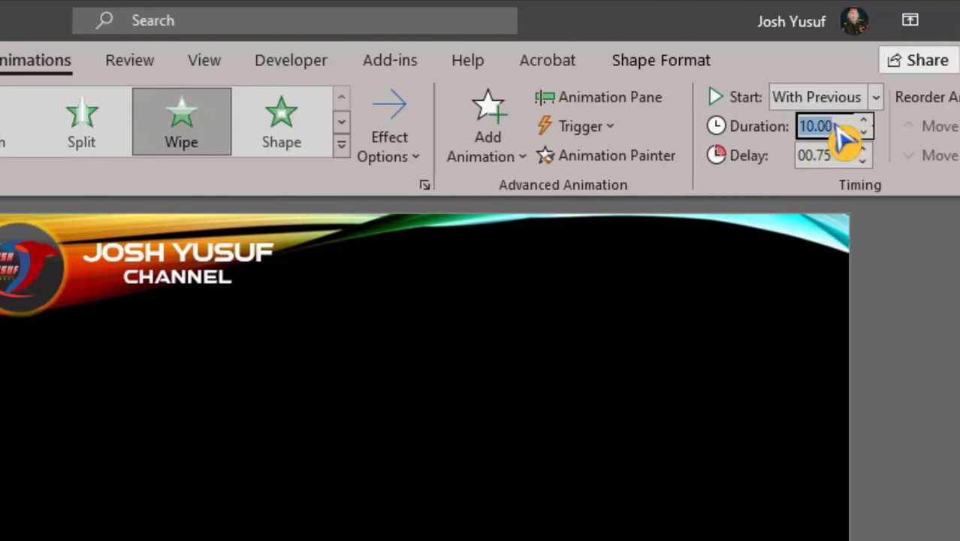
type("35")
left_click_drag(830, 125, 804, 125)
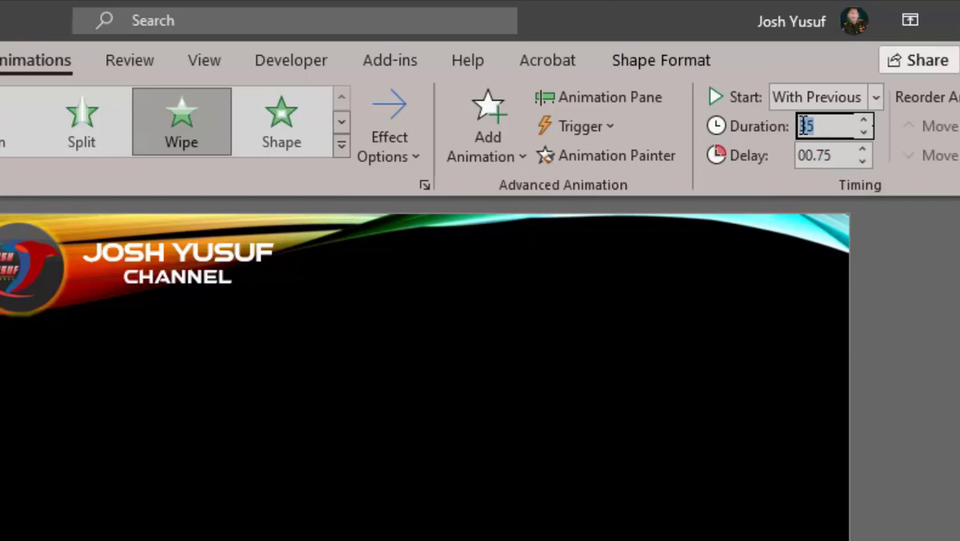
type("59")
key("Return")
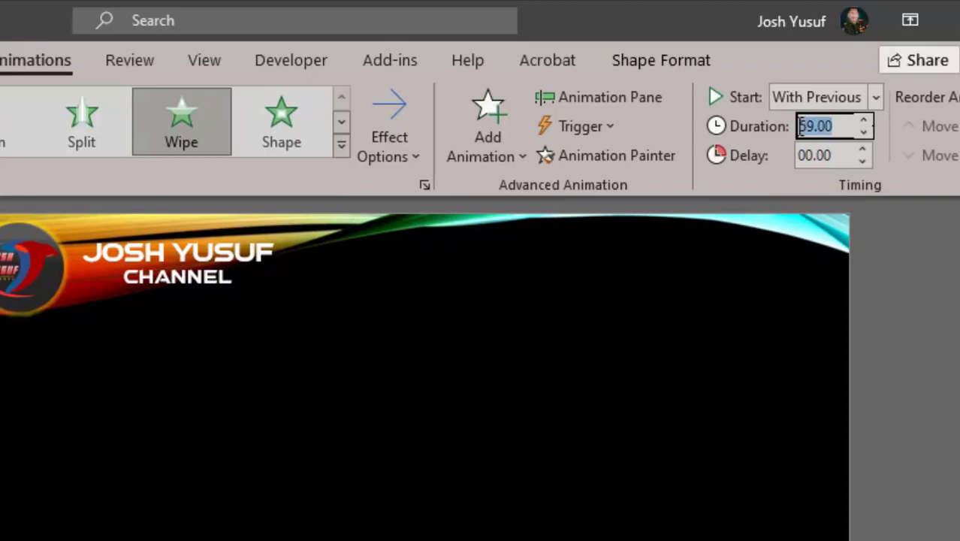
type("60")
key("Tab")
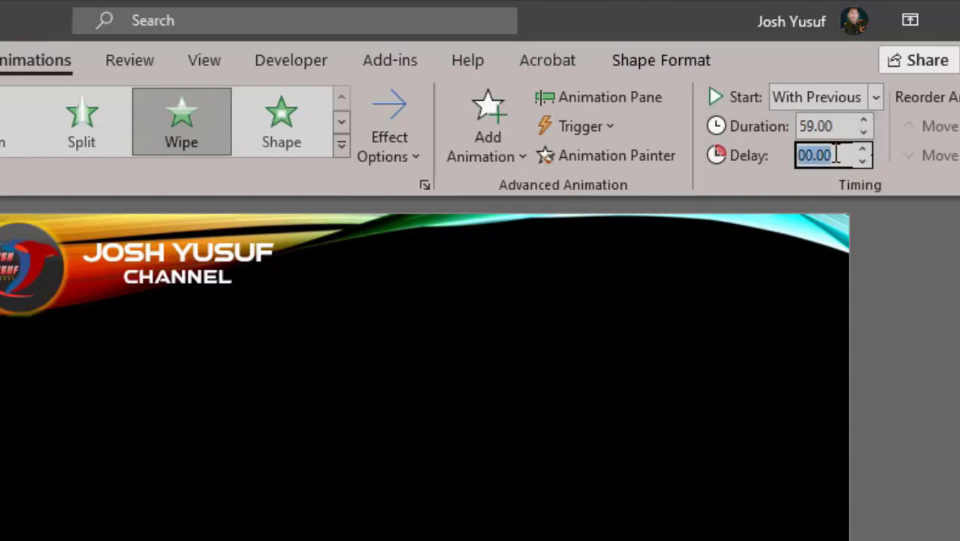
left_click(815, 154)
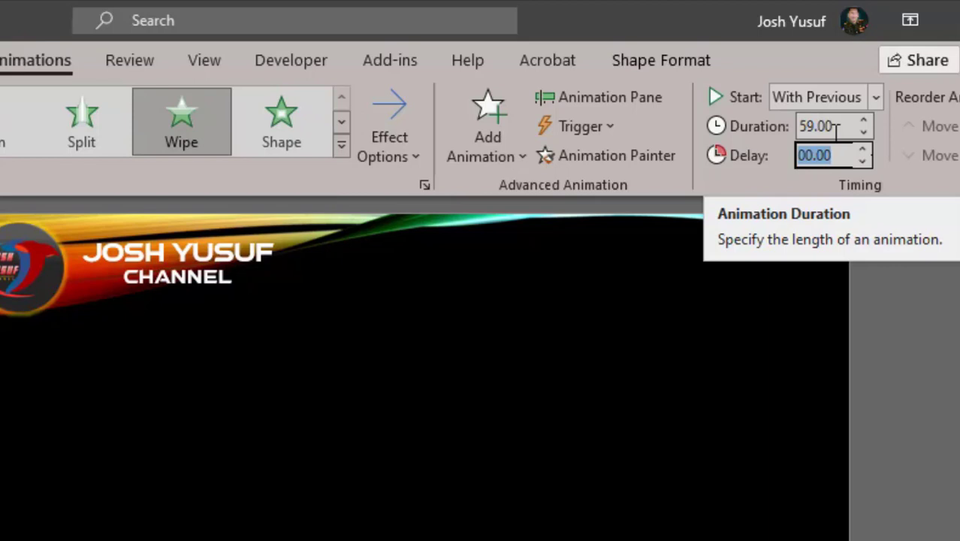
left_click(750, 163)
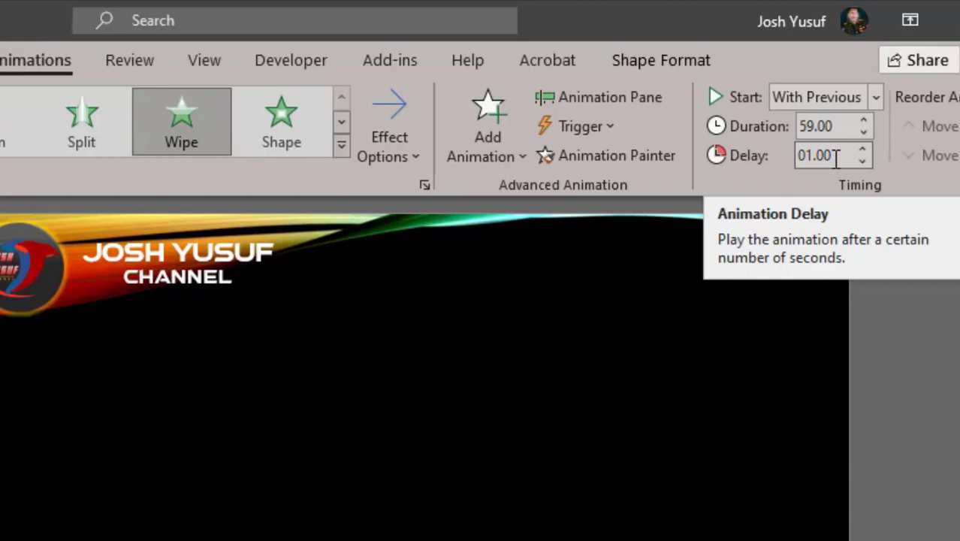
Set the gradient bar's Wipe animation duration to 30 seconds and reduce its start delay by four increments
double_click(840, 125)
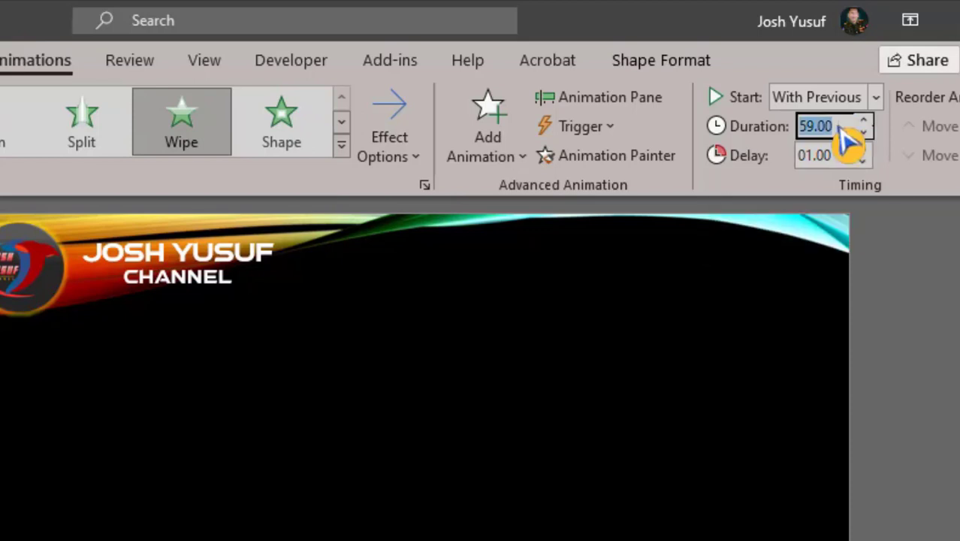
type("30")
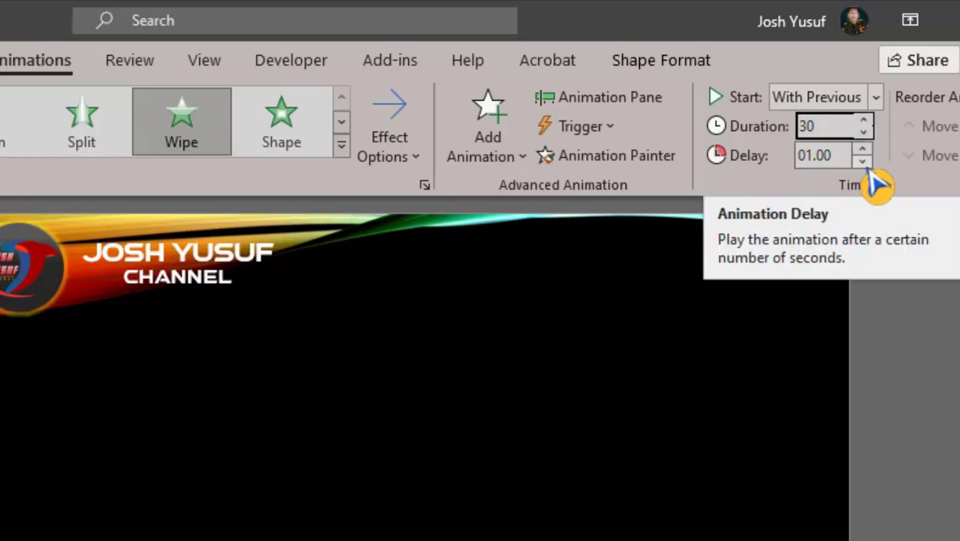
left_click(863, 162)
left_click(862, 162)
left_click(863, 161)
left_click(864, 162)
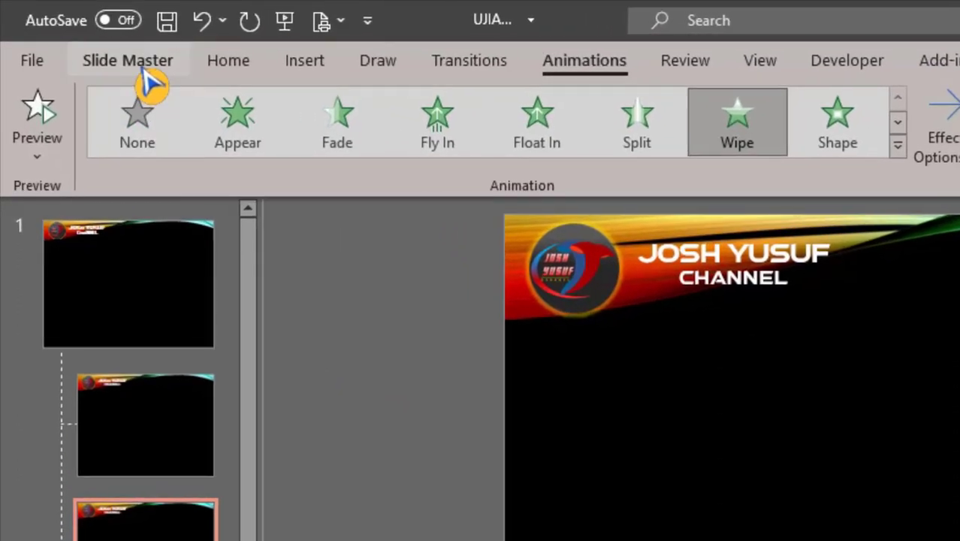
left_click(145, 65)
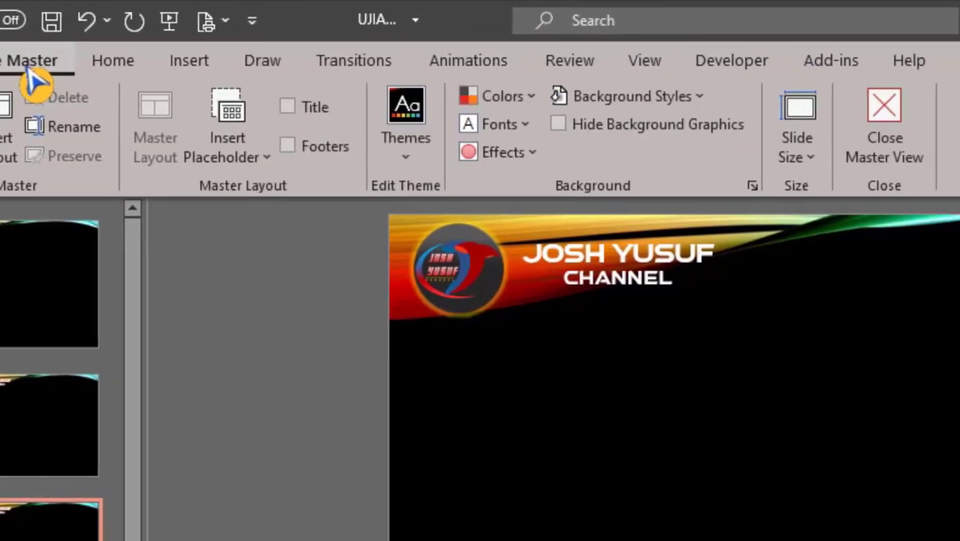
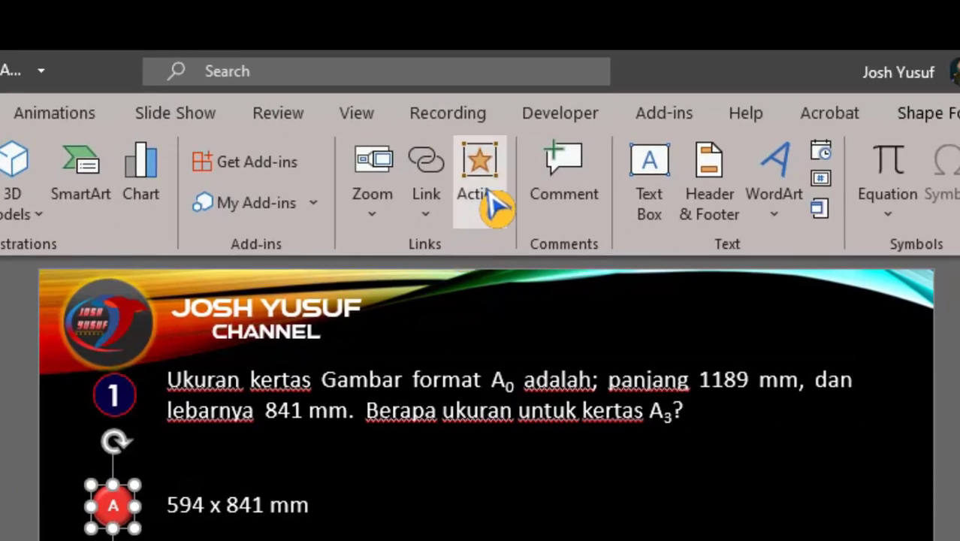
Make answer button A run the macro Slide1.salah on mouse click, with Highlight click enabled
left_click(496, 205)
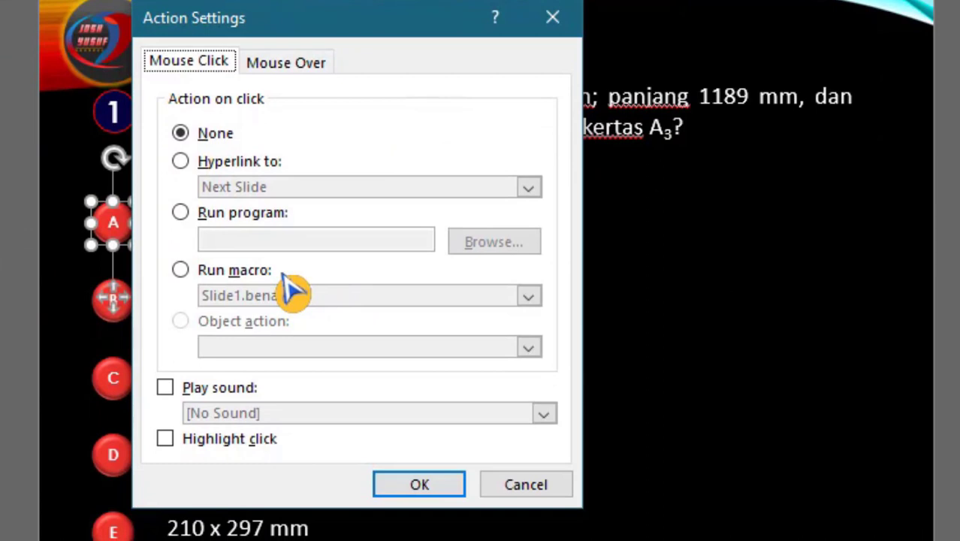
left_click(187, 273)
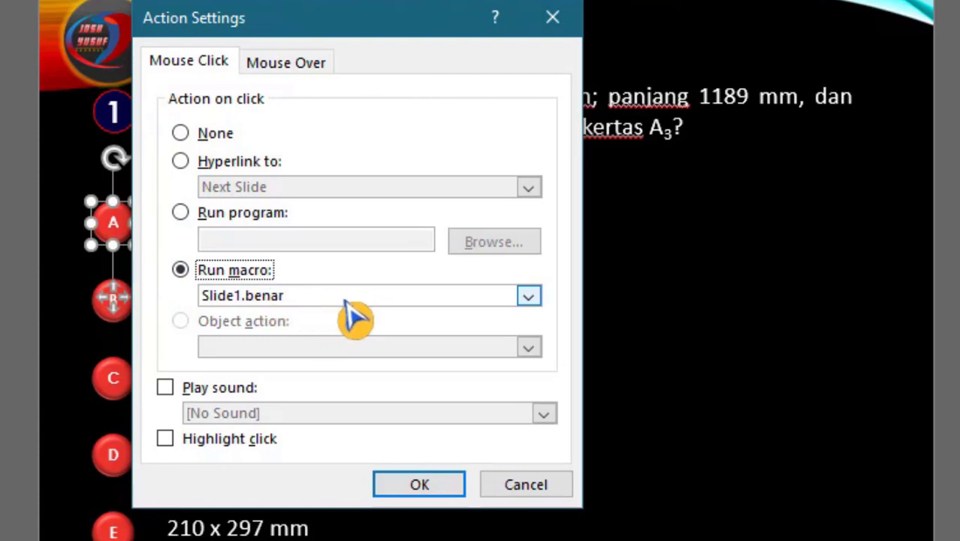
left_click(347, 301)
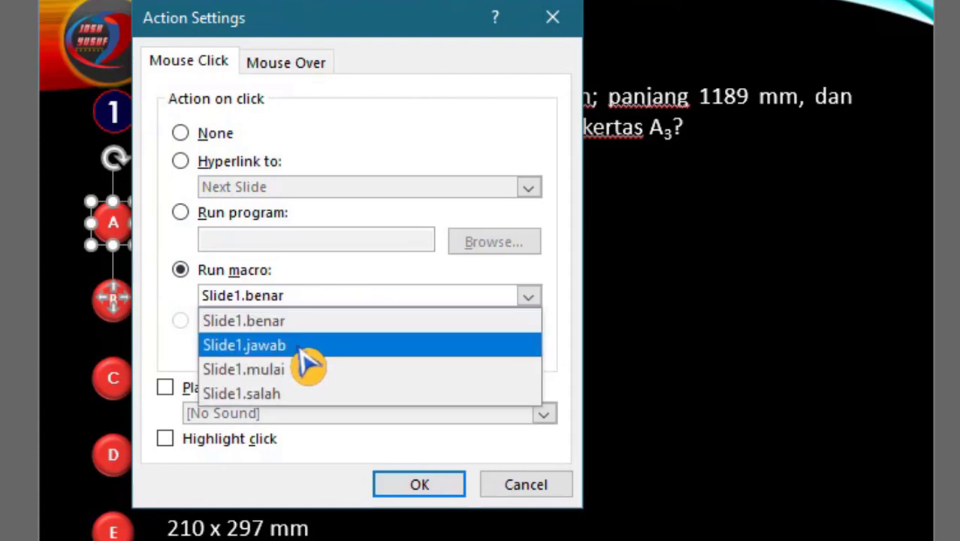
left_click(311, 396)
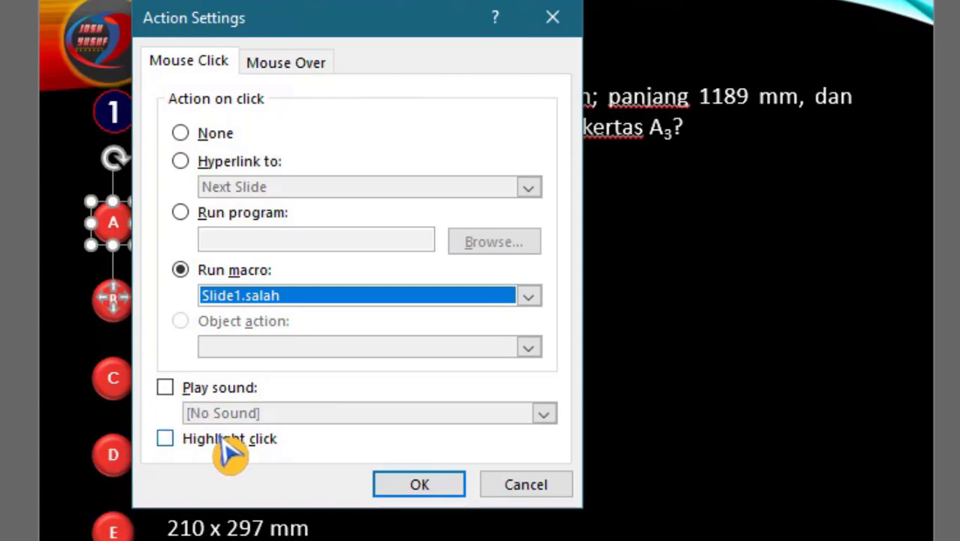
left_click(168, 440)
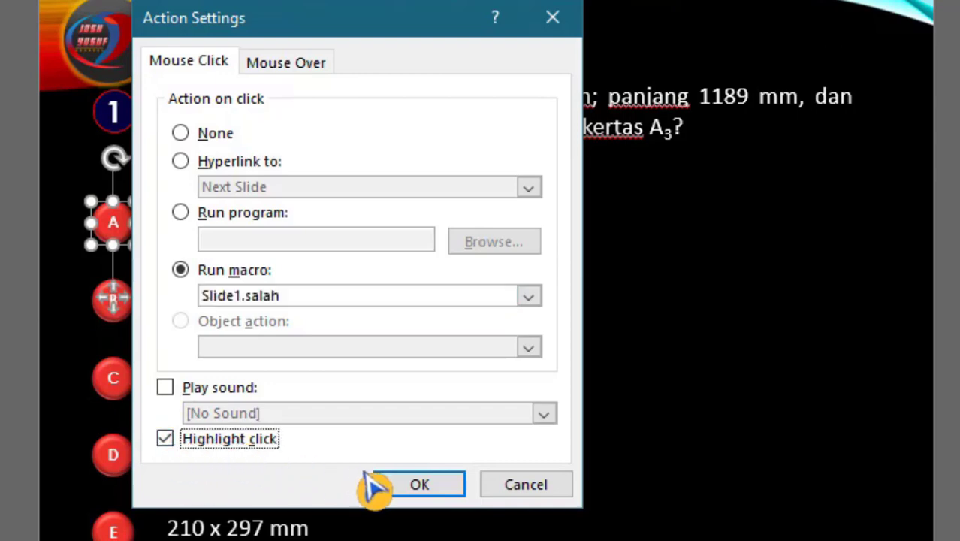
left_click(426, 487)
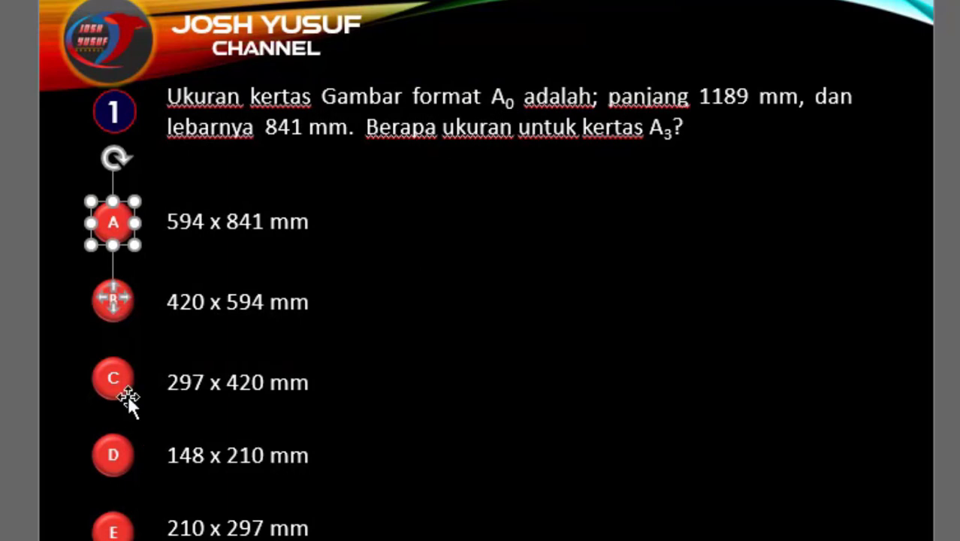
Assign the macro Slide1.salah to answer button B as its mouse-click action
left_click(102, 313)
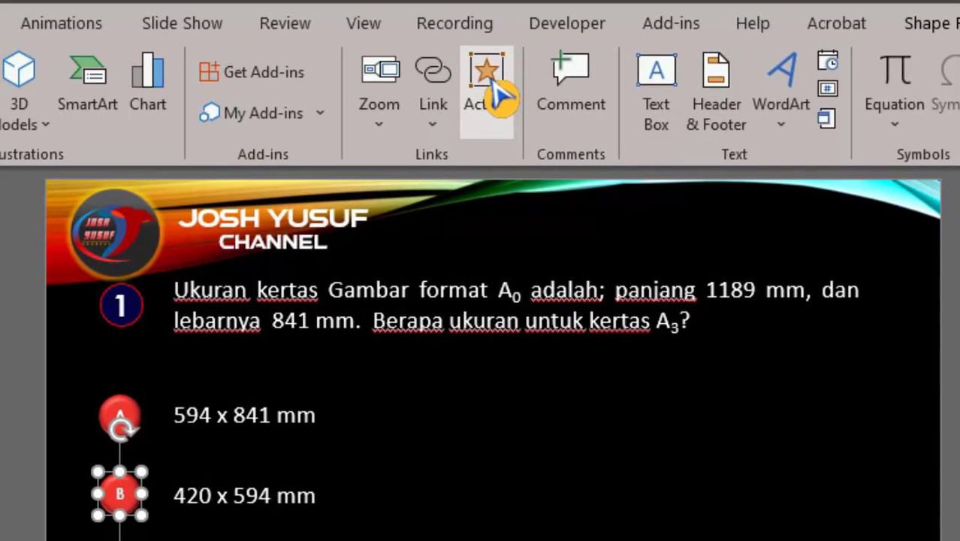
left_click(493, 76)
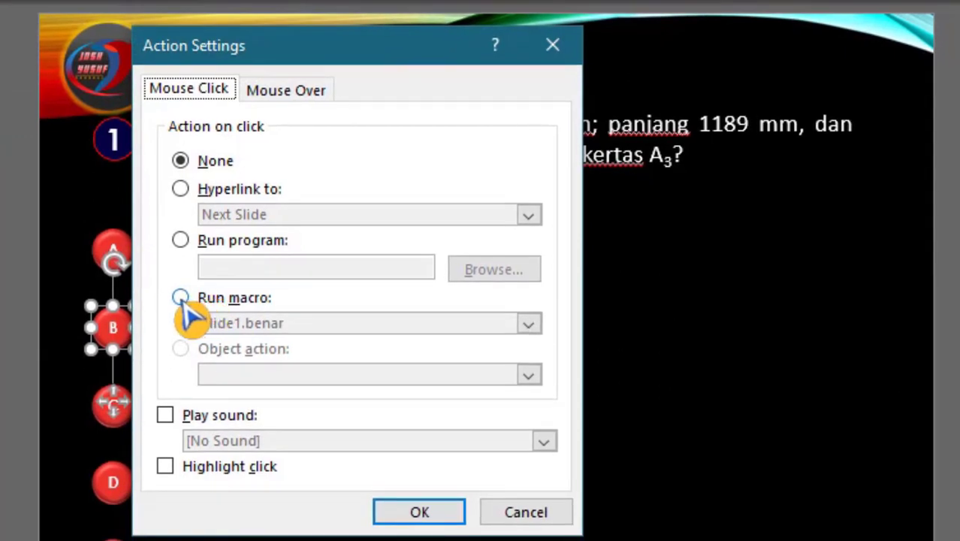
left_click(186, 426)
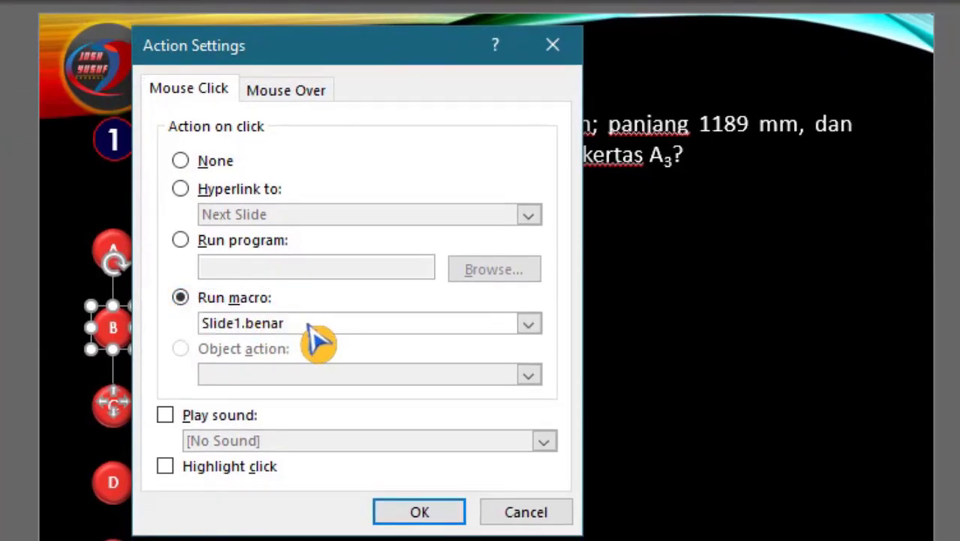
left_click(308, 324)
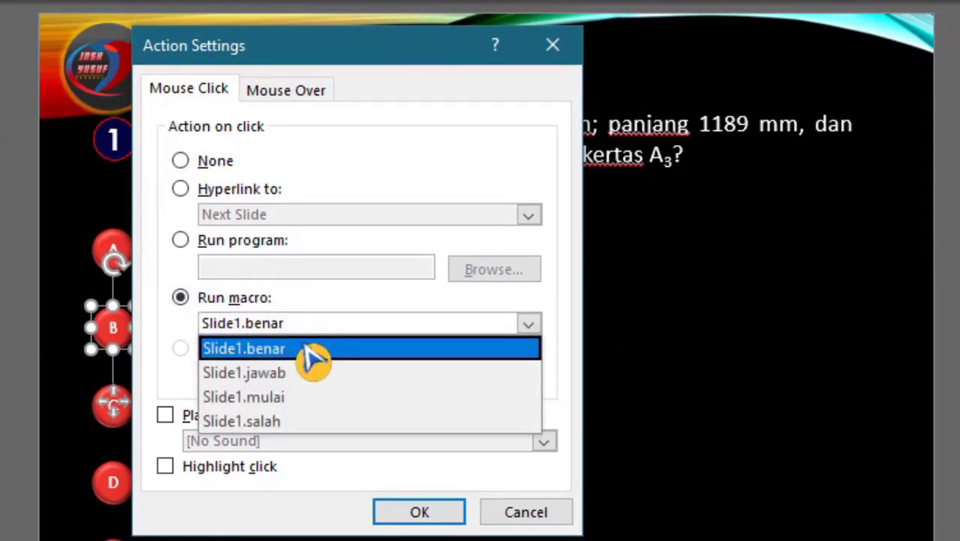
left_click(281, 421)
left_click(421, 512)
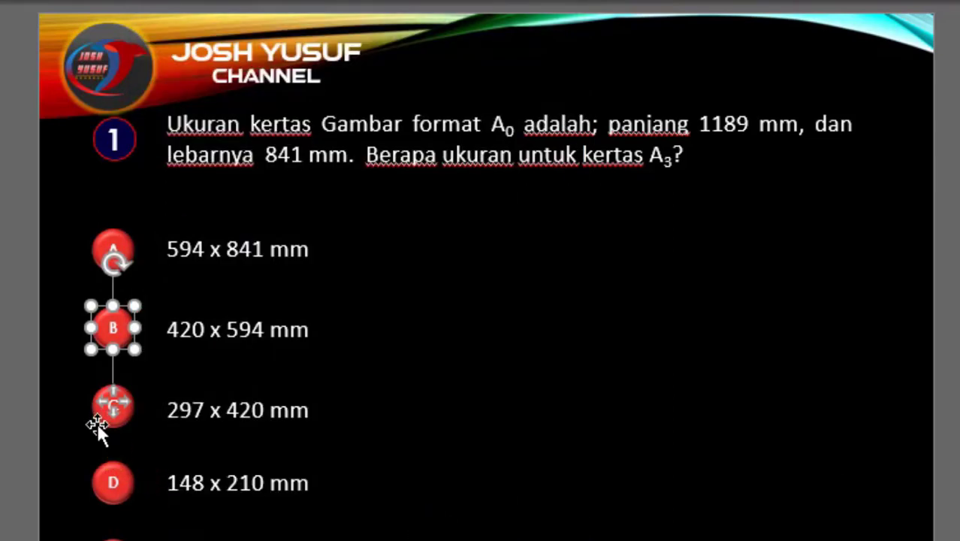
Make answer button C run the macro Slide1.salah on mouse click, with Highlight click enabled
left_click(106, 413)
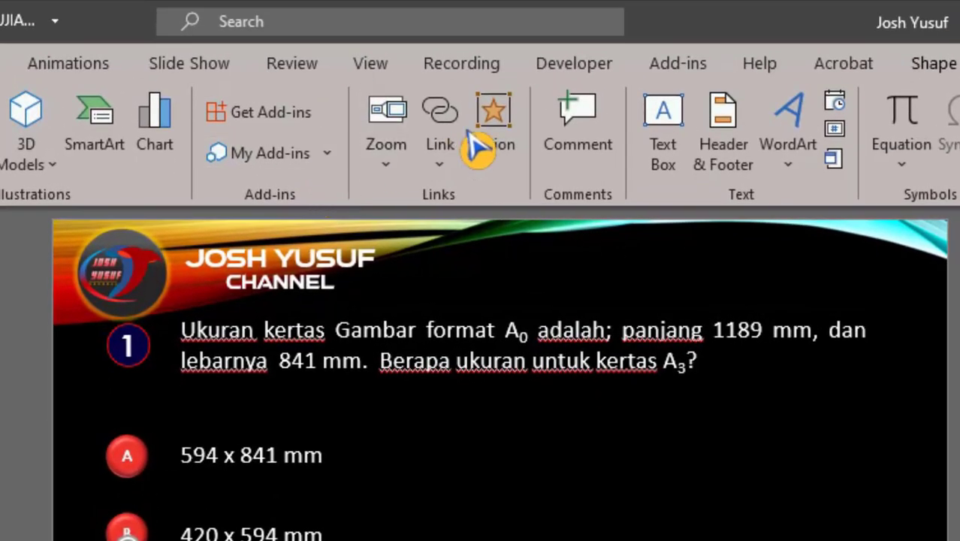
left_click(478, 147)
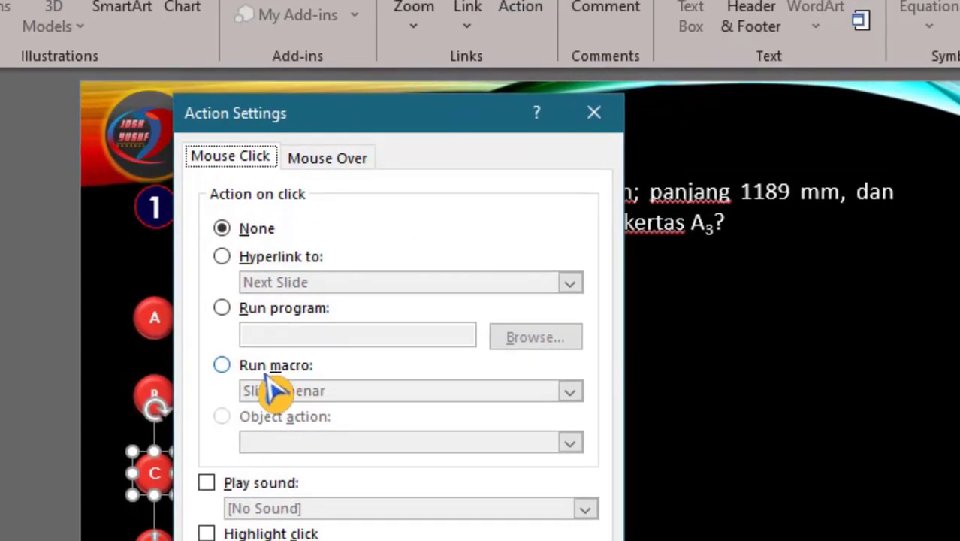
left_click(224, 370)
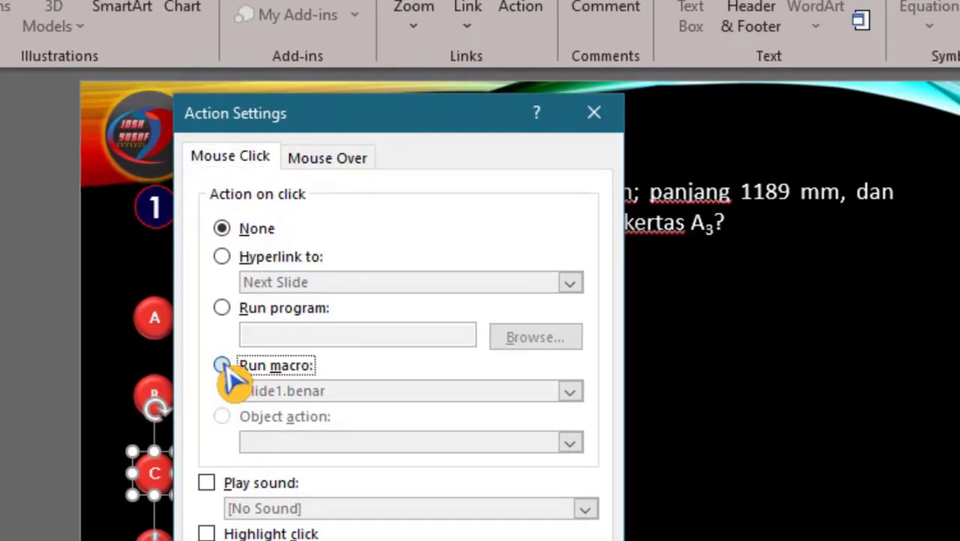
left_click(345, 398)
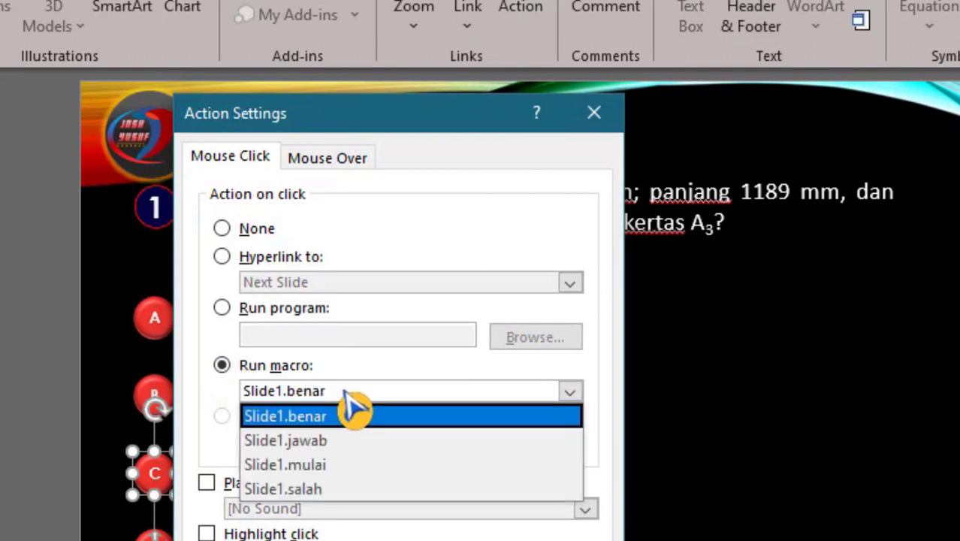
left_click(308, 492)
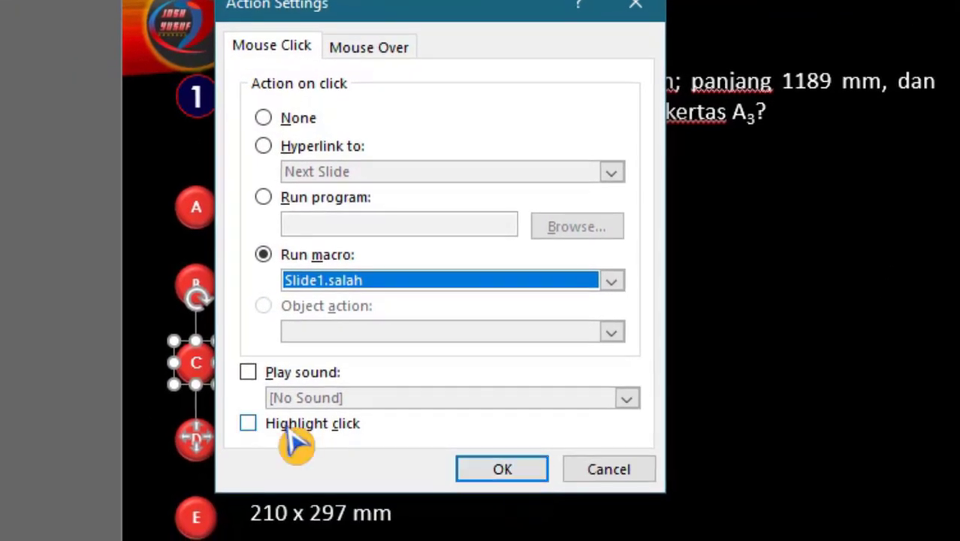
left_click(291, 430)
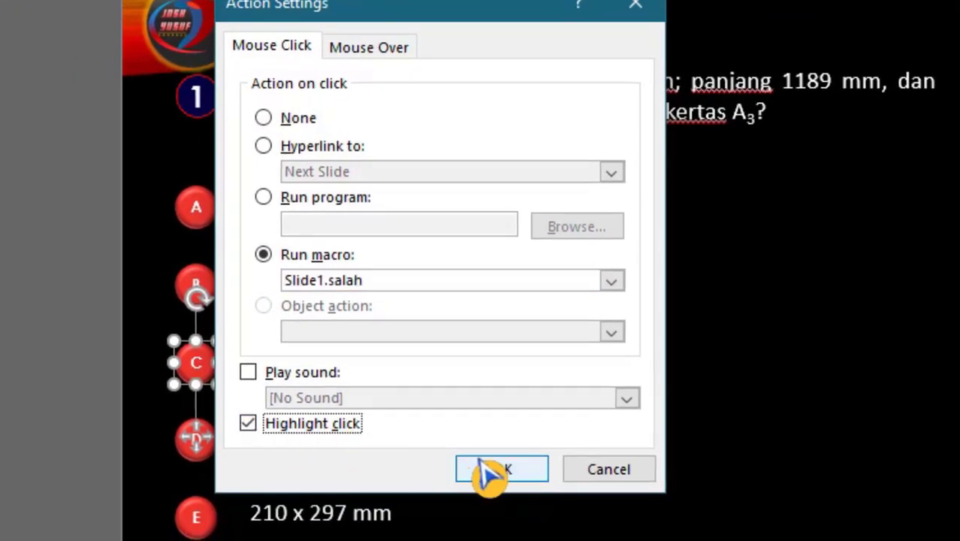
left_click(503, 476)
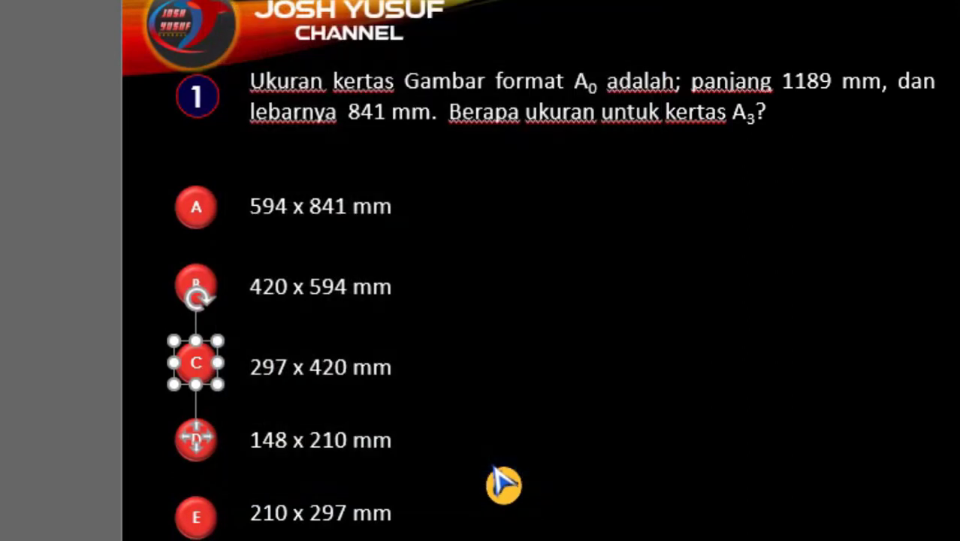
Enable Highlight click in the mouse-click action settings of answer button B
left_click(181, 287)
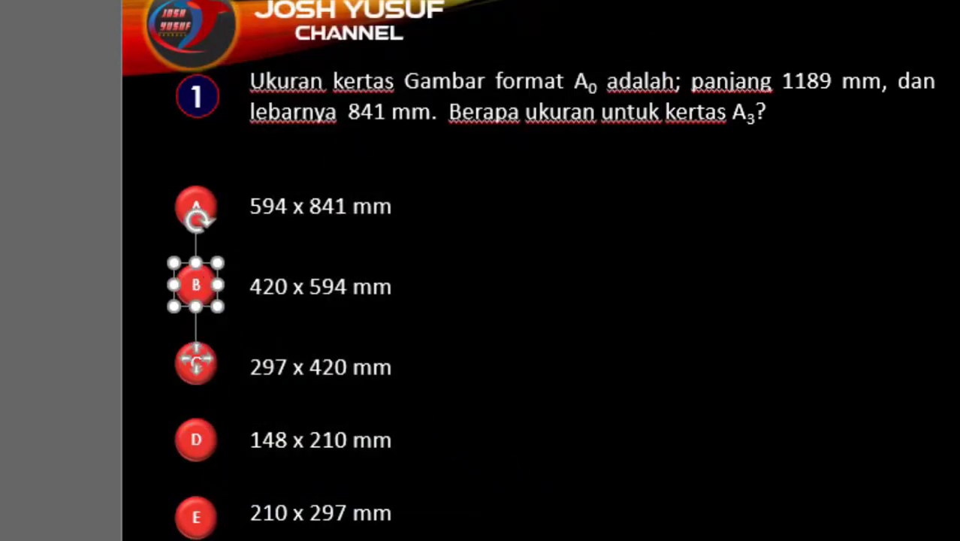
left_click(523, 2)
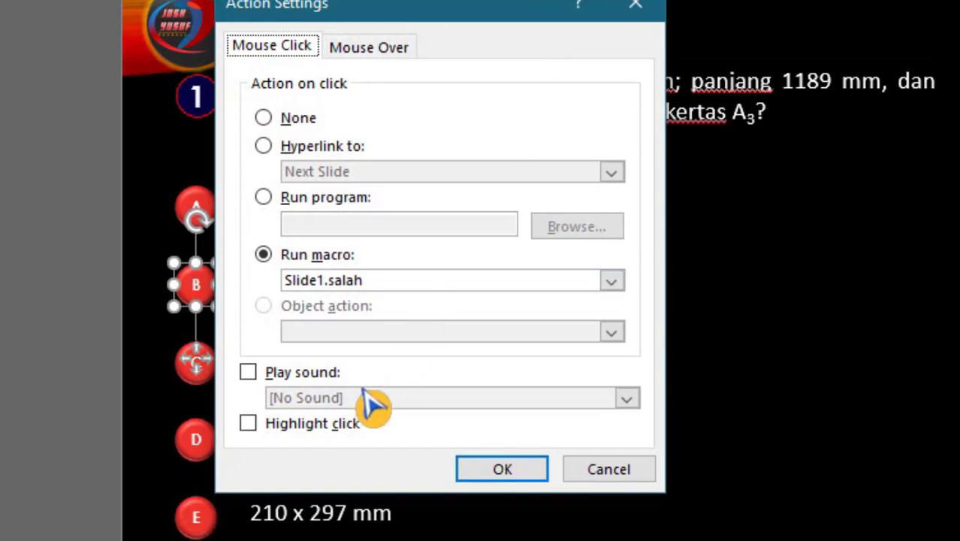
left_click(249, 424)
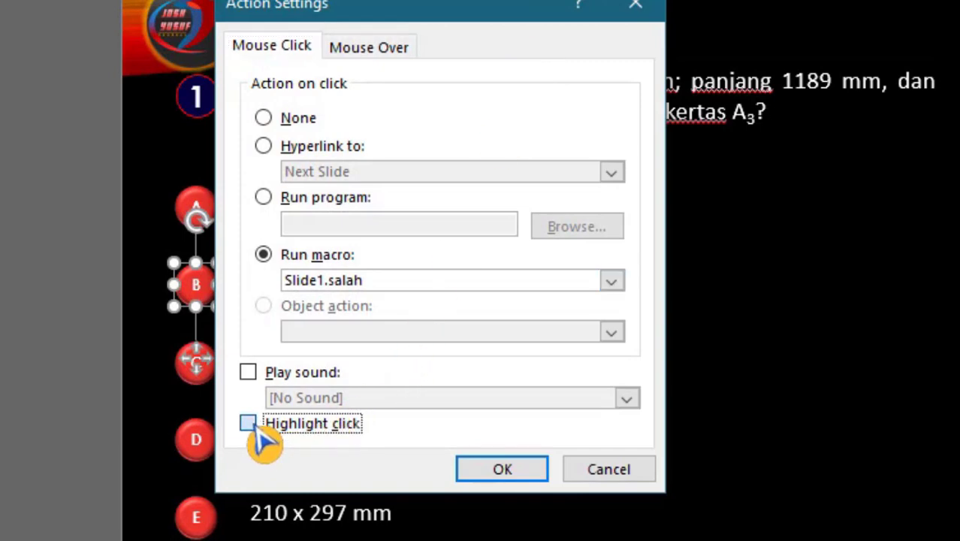
left_click(499, 476)
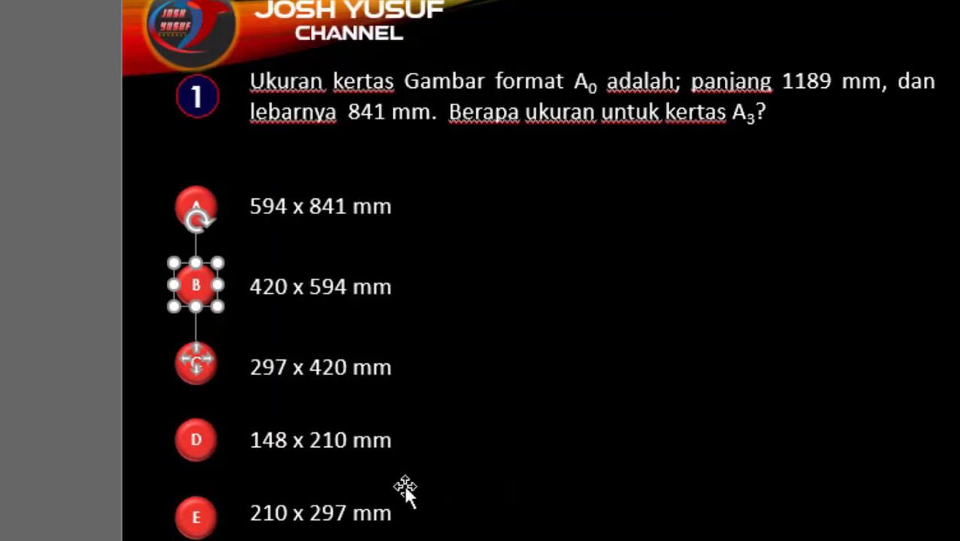
Make answer button D run the macro Slide1.salah on mouse click, with Highlight click enabled
left_click(191, 444)
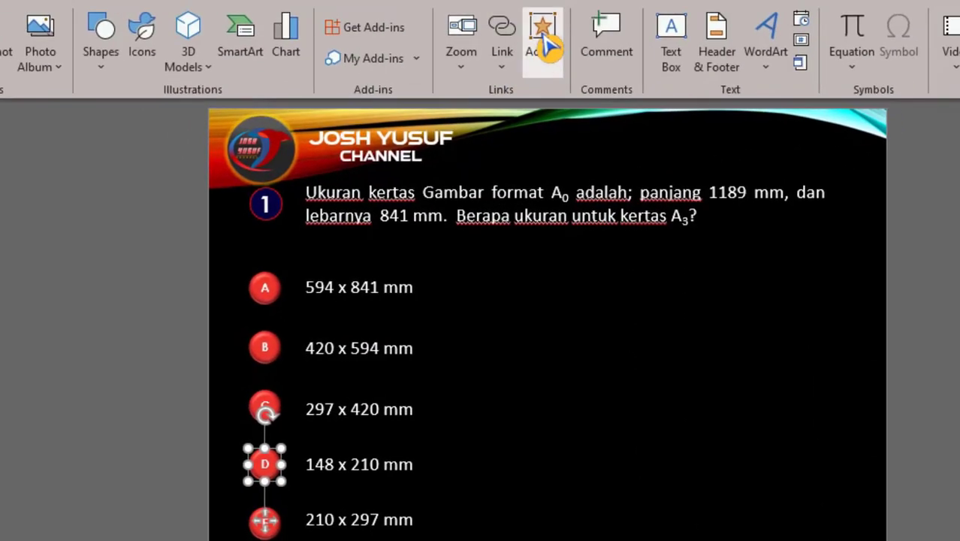
left_click(544, 39)
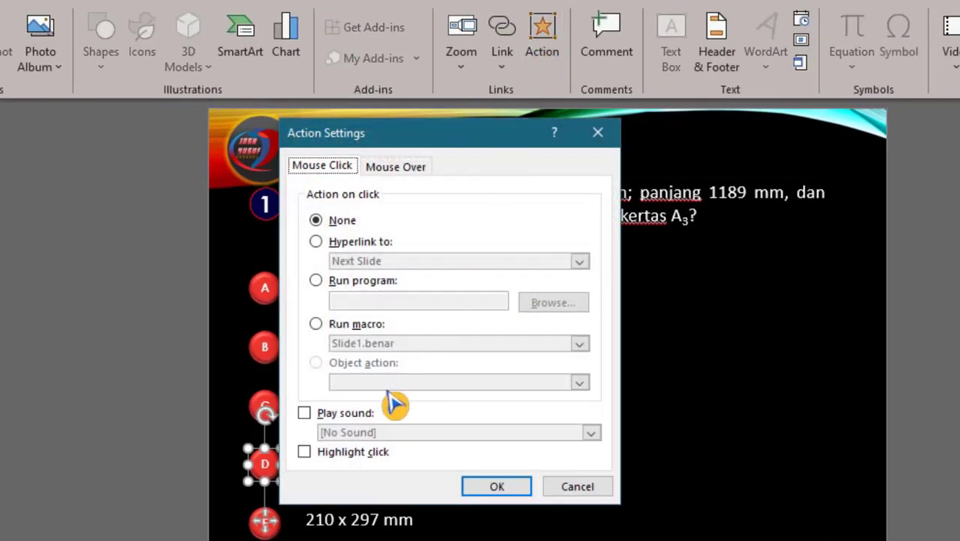
left_click(315, 325)
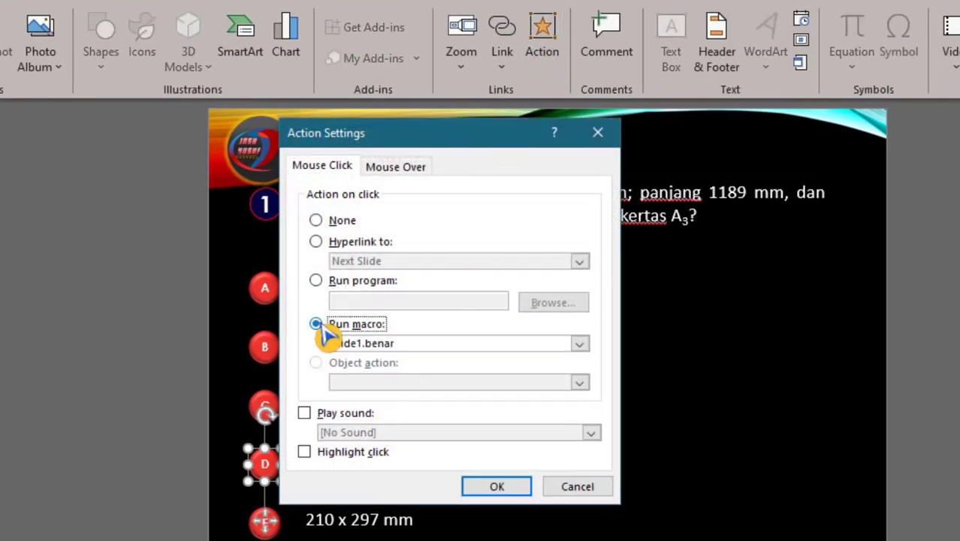
left_click(461, 344)
left_click(401, 419)
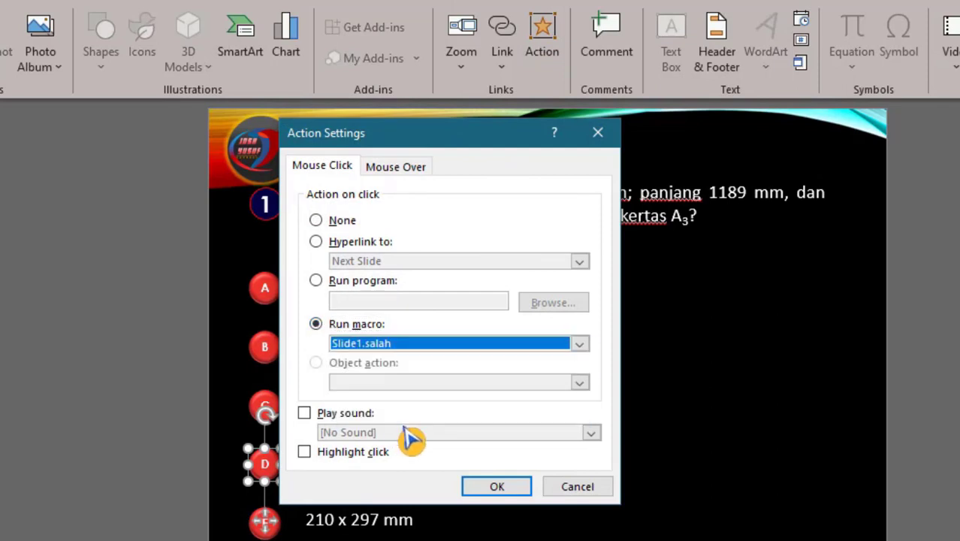
left_click(305, 452)
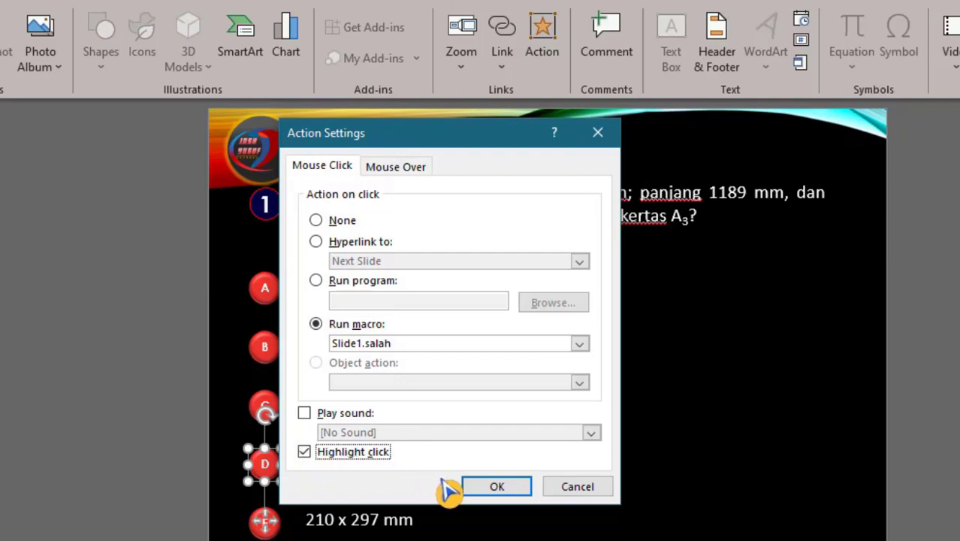
left_click(502, 489)
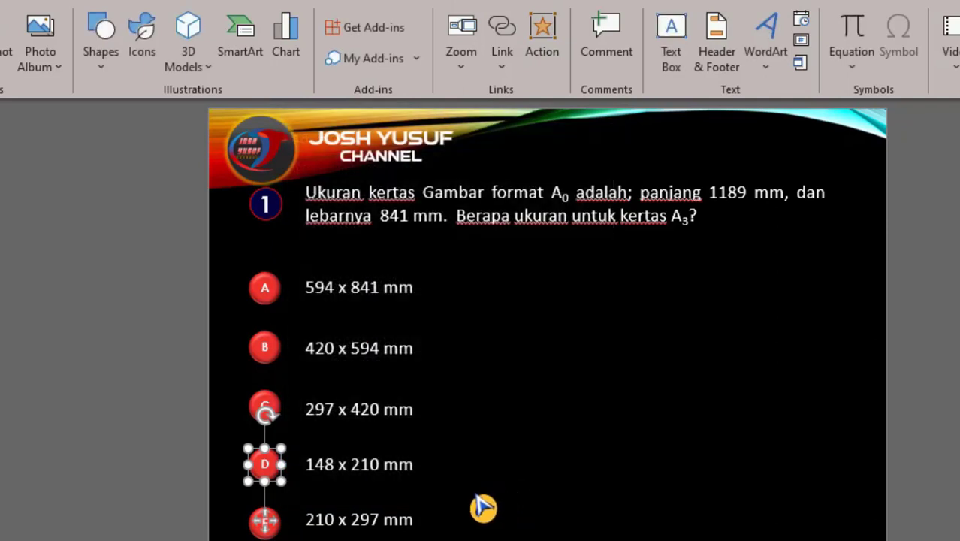
Make answer button E run the macro Slide1.salah on mouse click, with Highlight click enabled
left_click(257, 530)
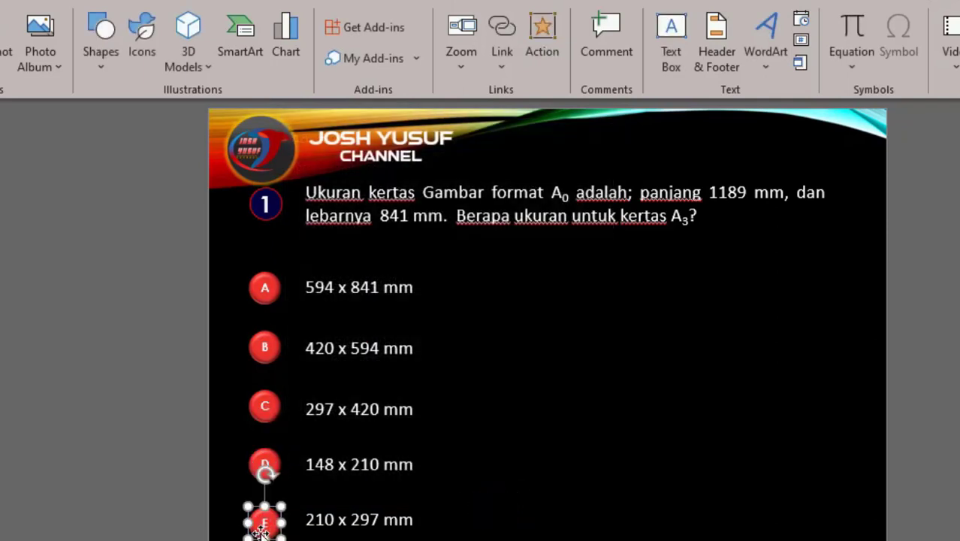
left_click(544, 41)
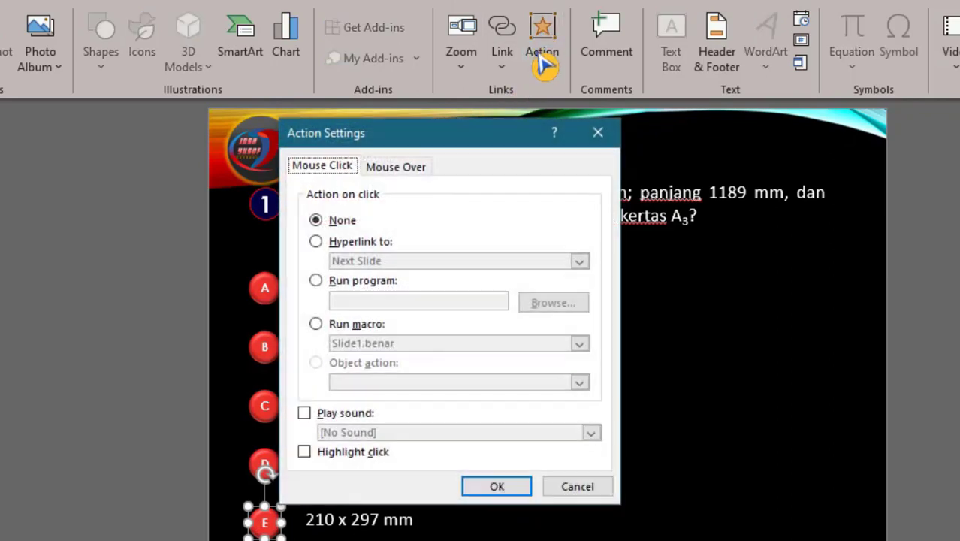
left_click(340, 329)
left_click(372, 346)
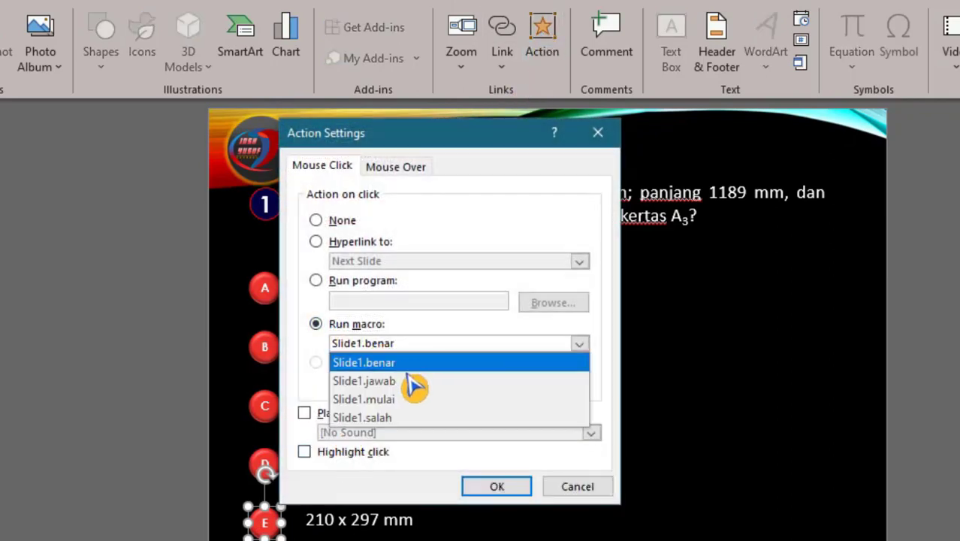
left_click(392, 418)
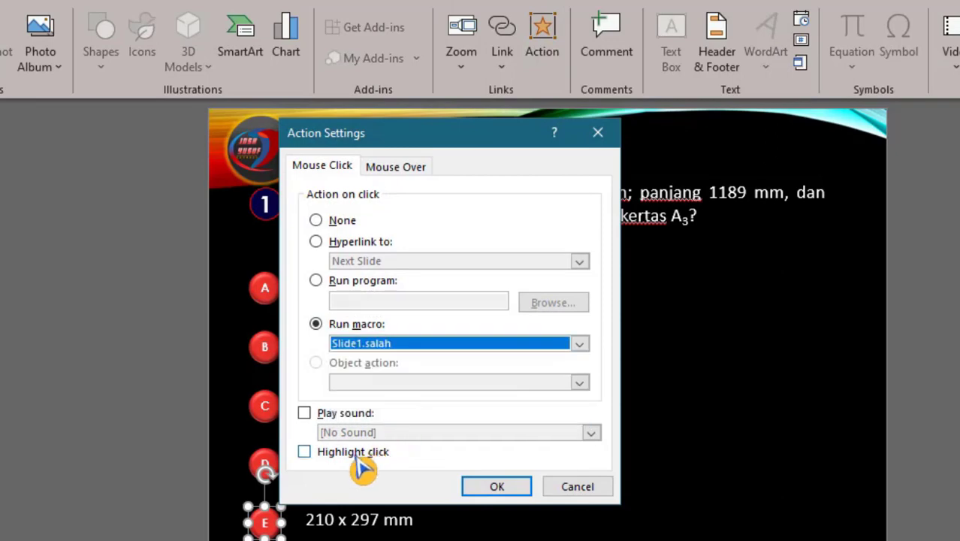
left_click(305, 453)
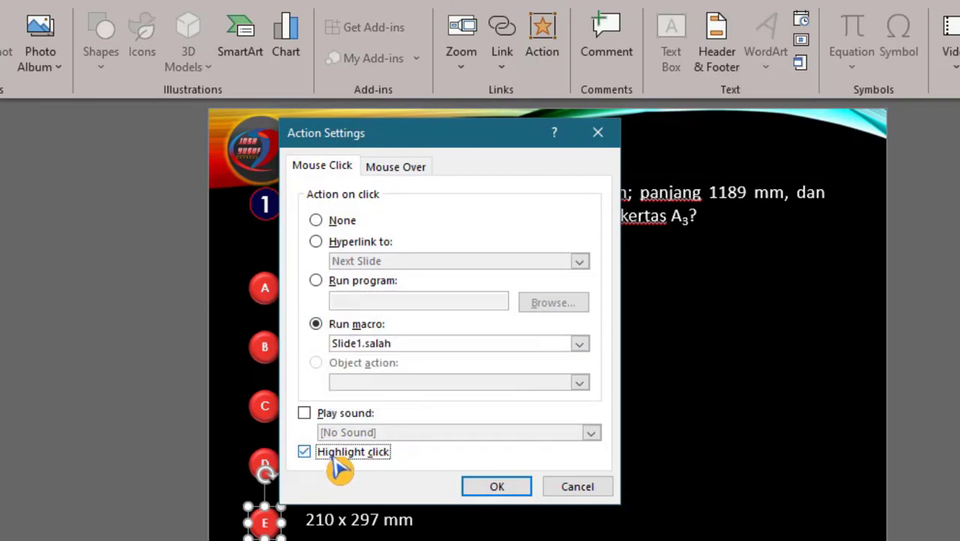
left_click(497, 487)
Duplicate the question slide, slide 2, and duplicate the resulting copy once more
left_click(532, 334)
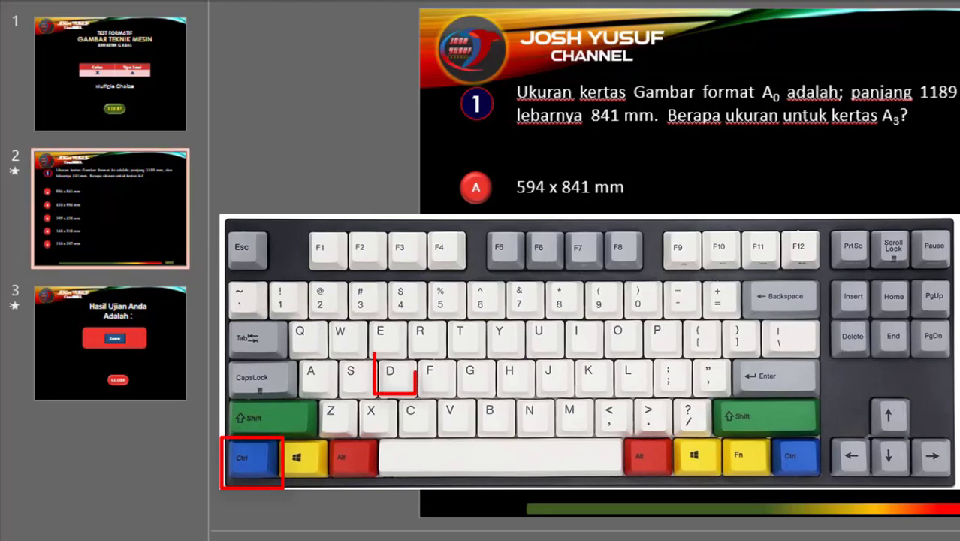
key("ctrl+d")
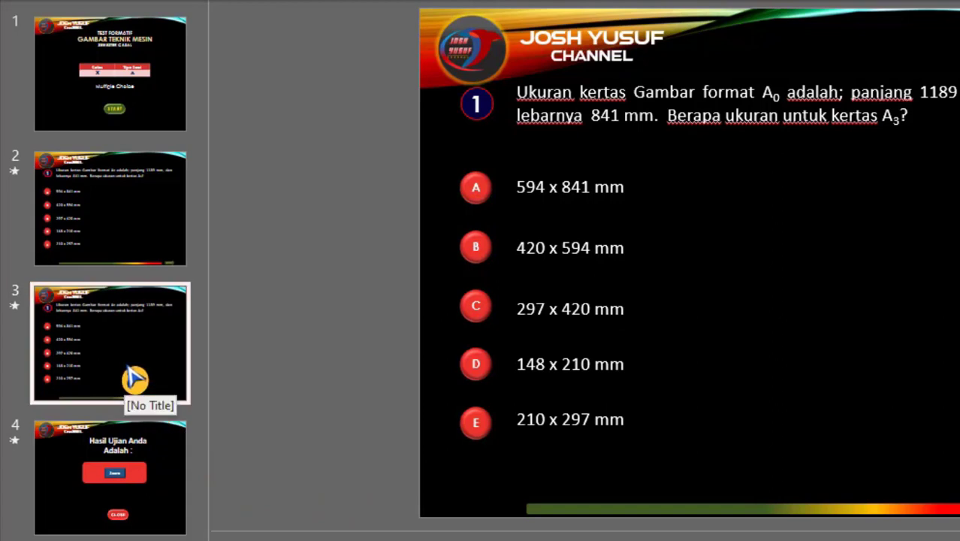
right_click(134, 378)
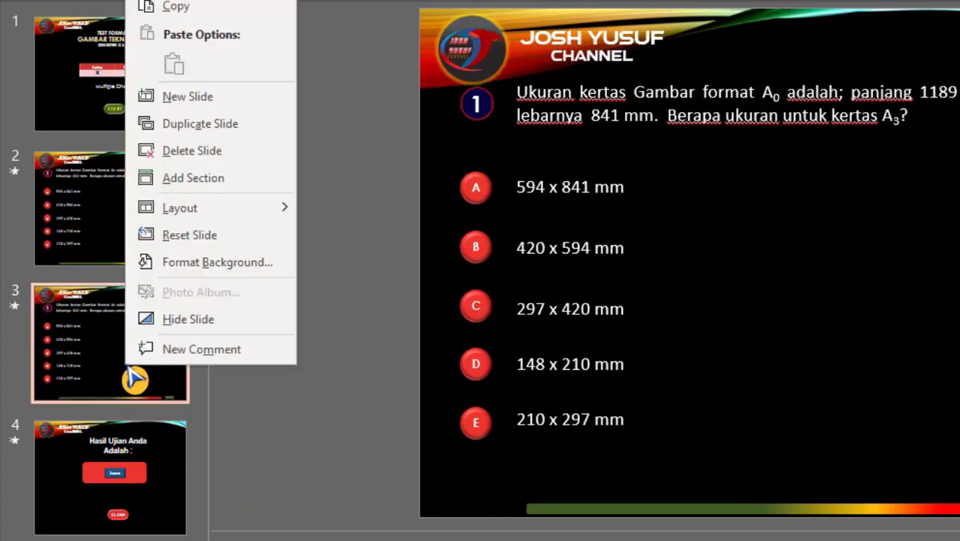
left_click(199, 124)
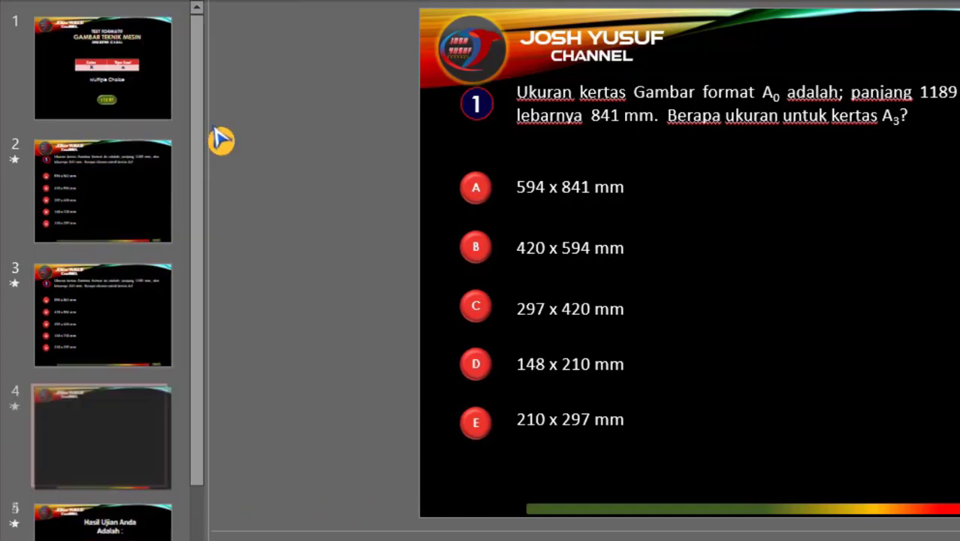
scroll(189, 347, "down", 1)
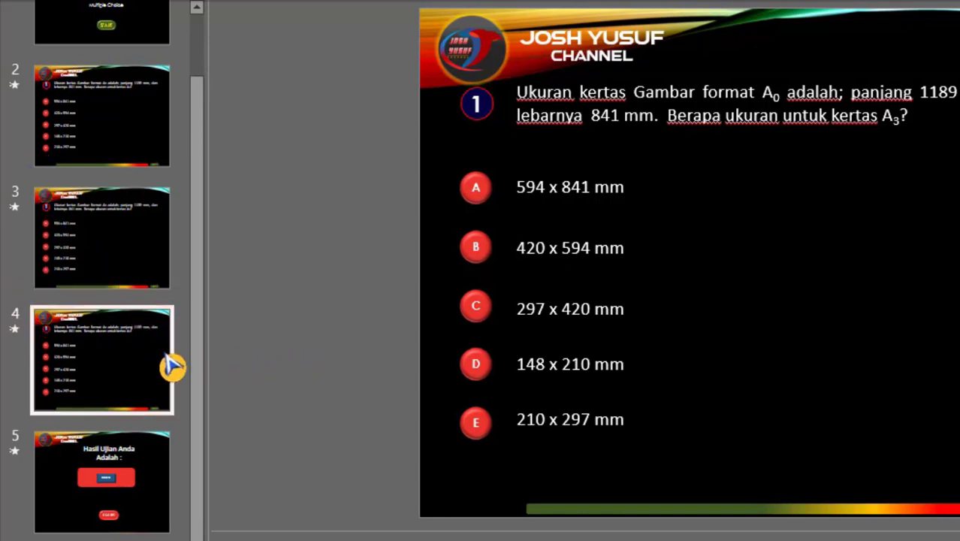
Select the two copied question slides, 3 and 4, and duplicate them together
left_click(127, 255)
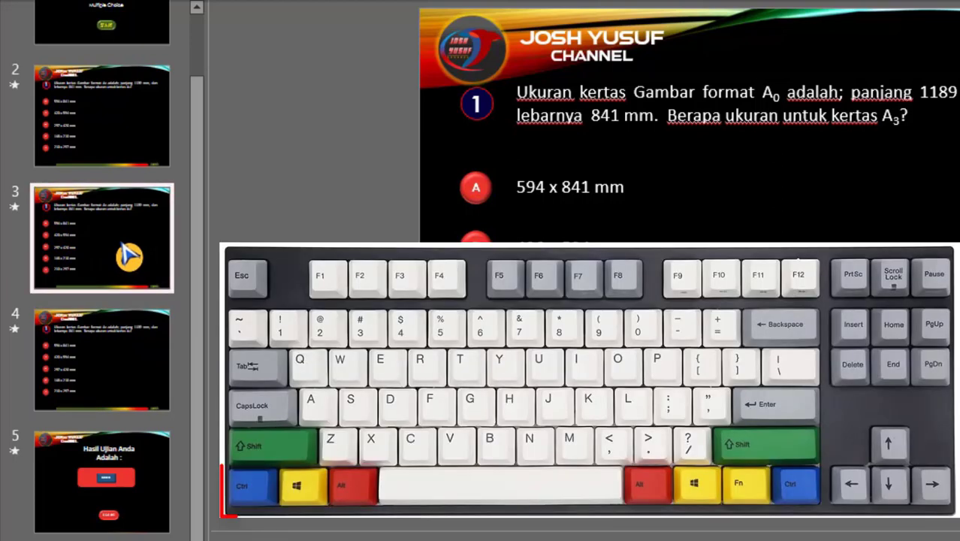
left_click(118, 373, "ctrl")
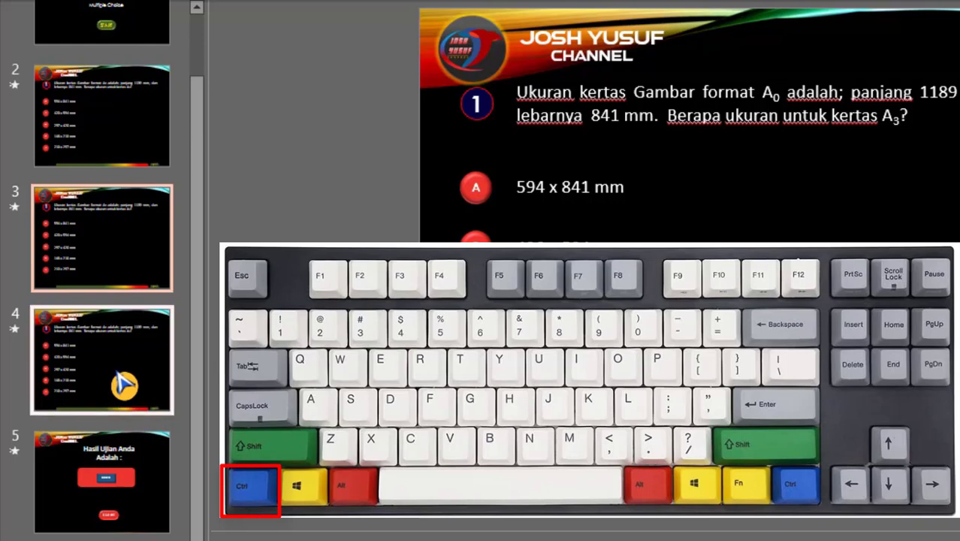
right_click(124, 385)
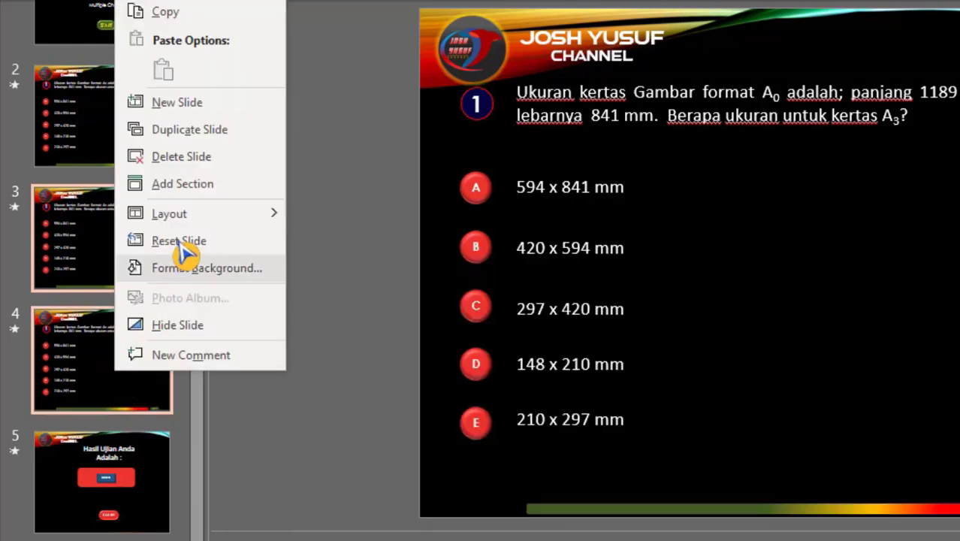
left_click(217, 135)
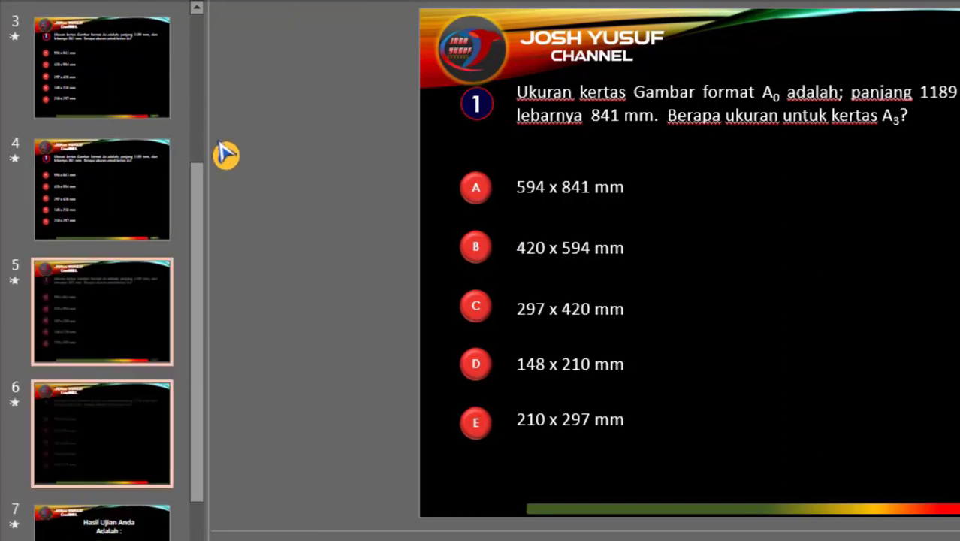
Look through the original and duplicated question slides, slides 2 to 6
scroll(151, 398, "up", 3)
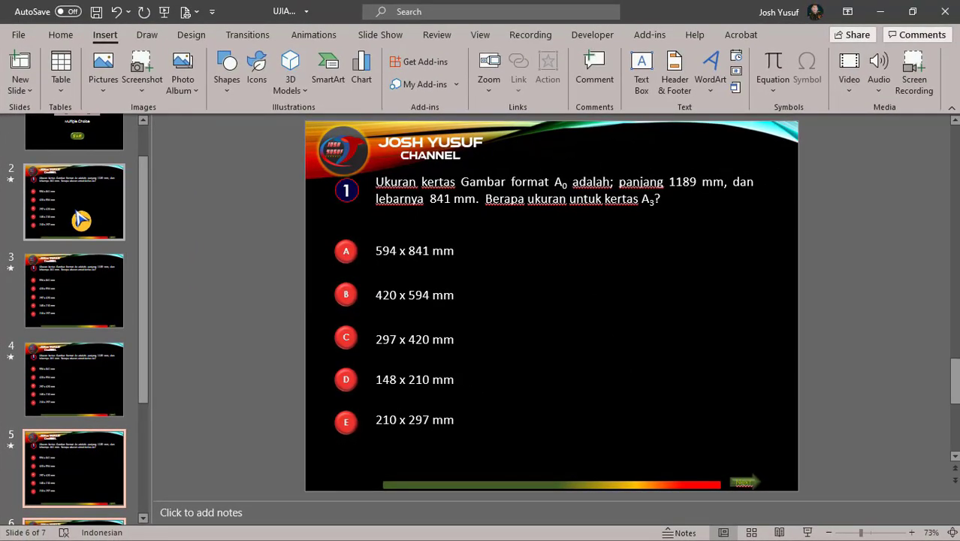
left_click(94, 282)
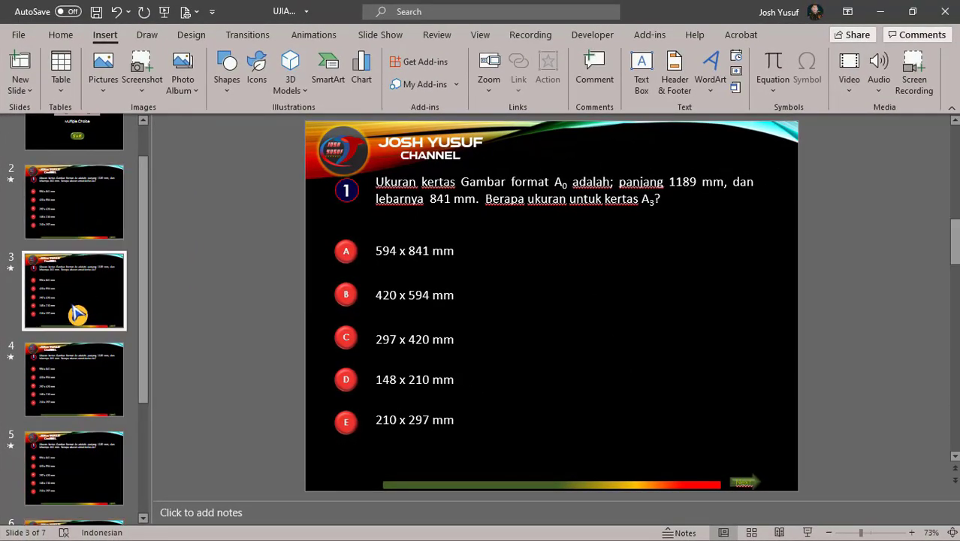
left_click(84, 381)
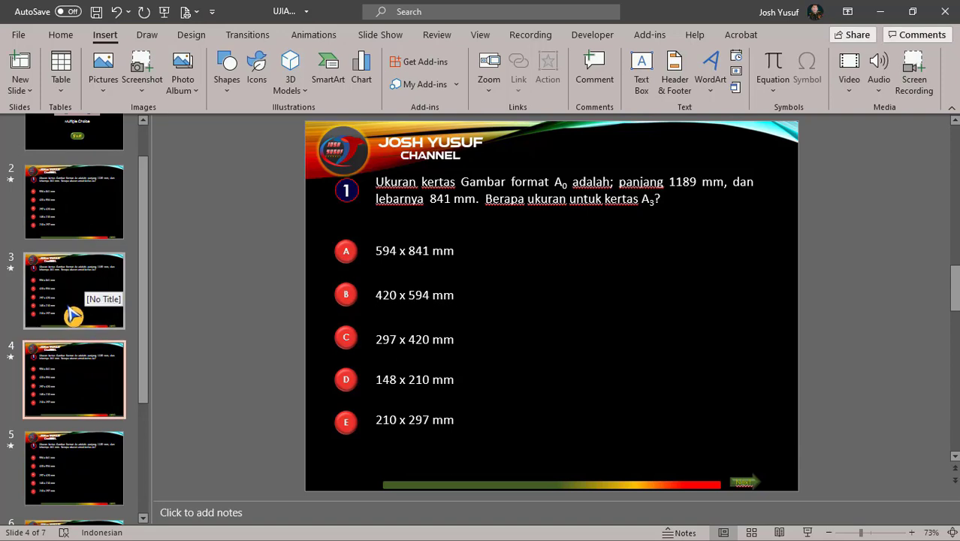
scroll(71, 380, "down", 3)
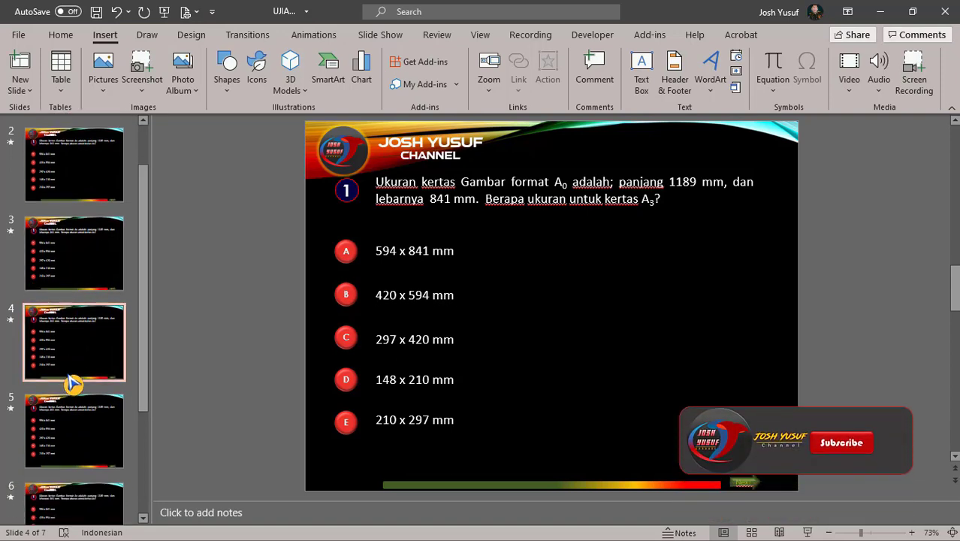
left_click(81, 353)
left_click(105, 402)
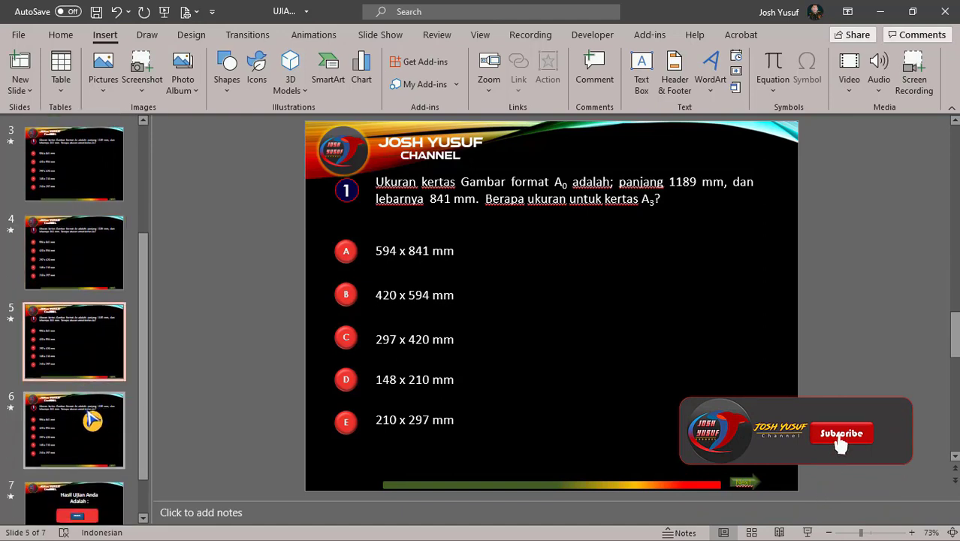
scroll(95, 388, "down", 1)
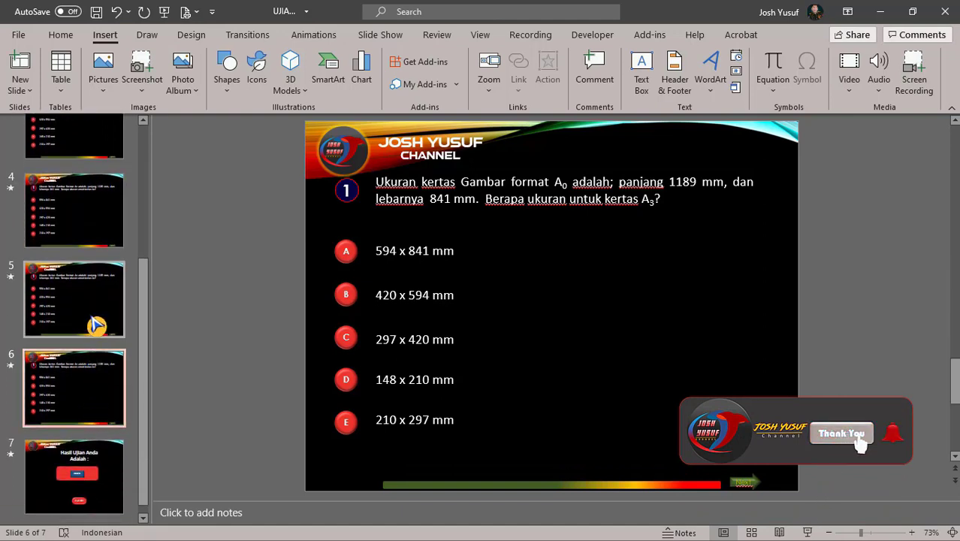
scroll(149, 254, "up", 2)
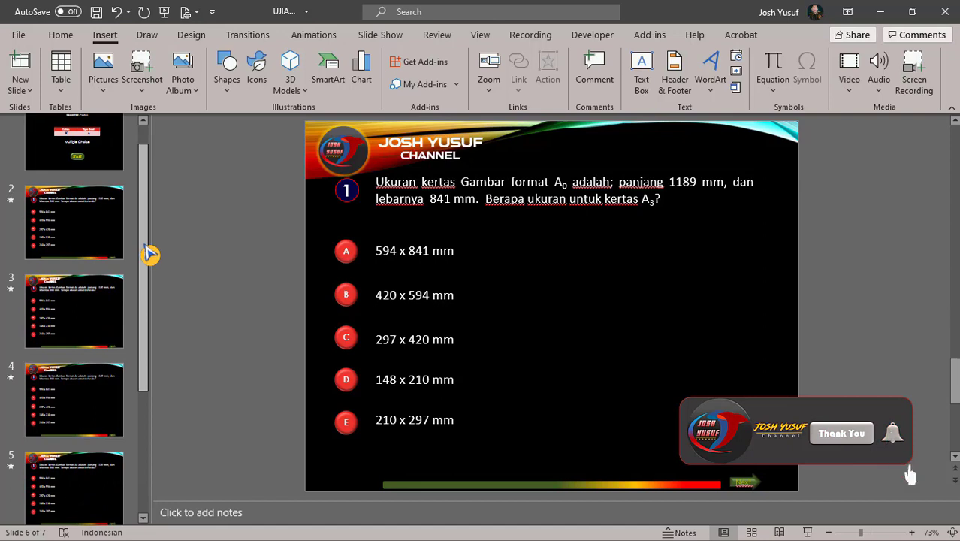
scroll(143, 278, "down", 1)
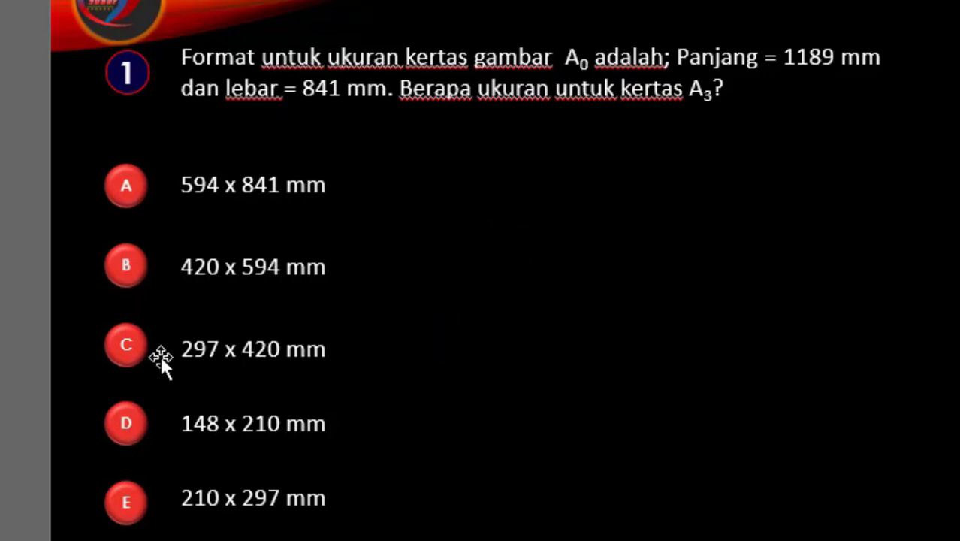
Make answer button C on question 1's slide run the macro Slide1.benar on mouse click
left_click(135, 349)
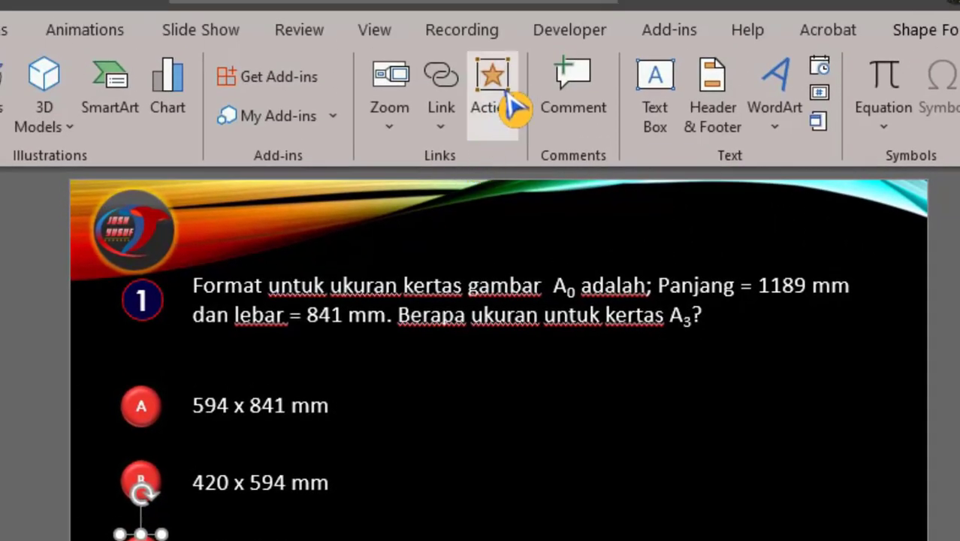
left_click(511, 104)
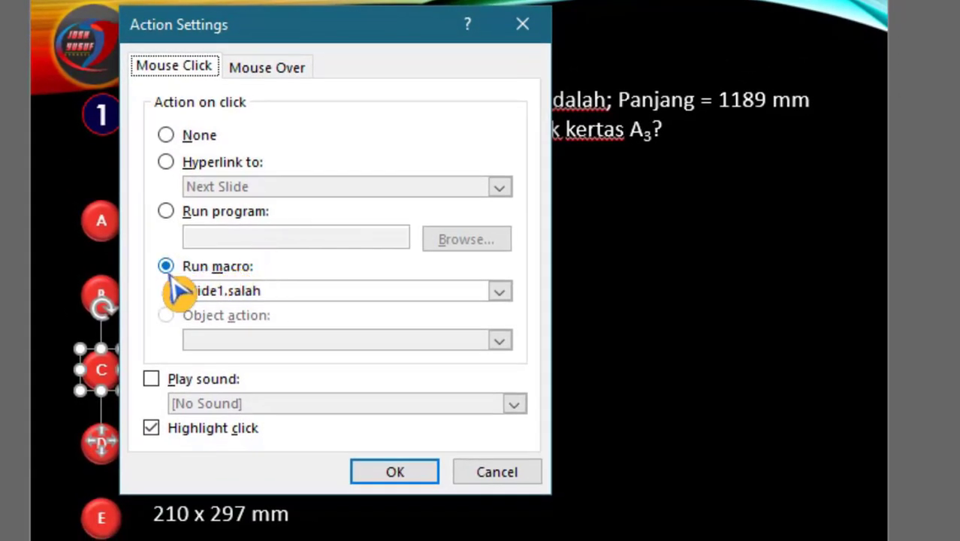
left_click(288, 294)
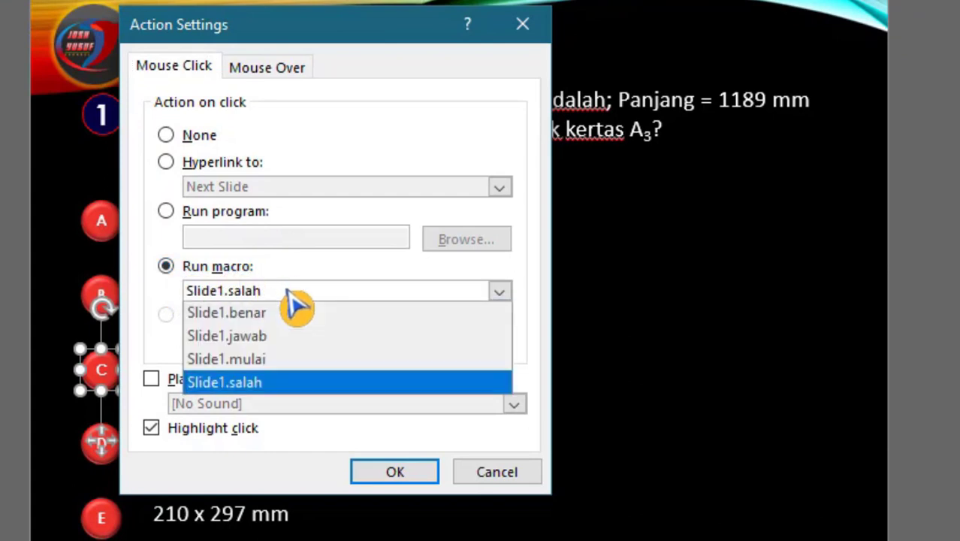
left_click(253, 323)
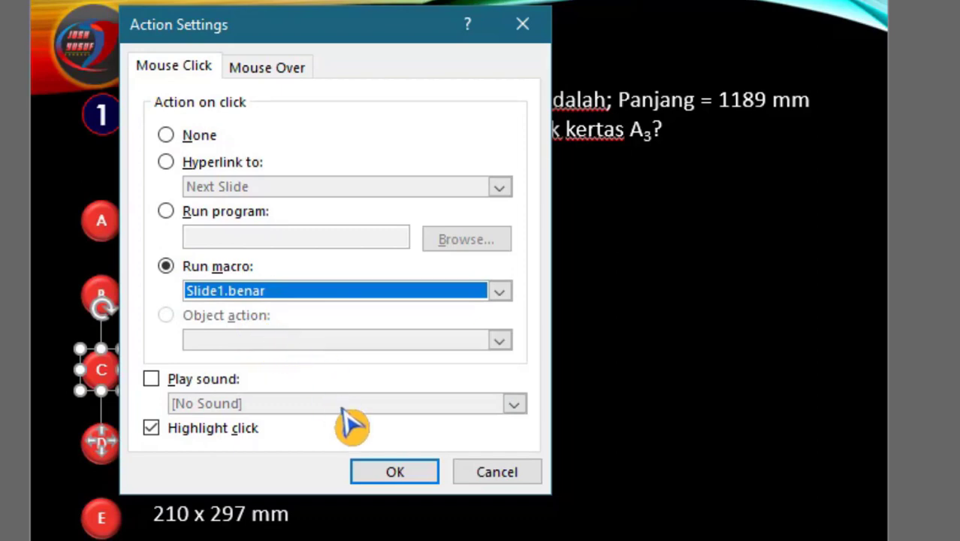
left_click(404, 473)
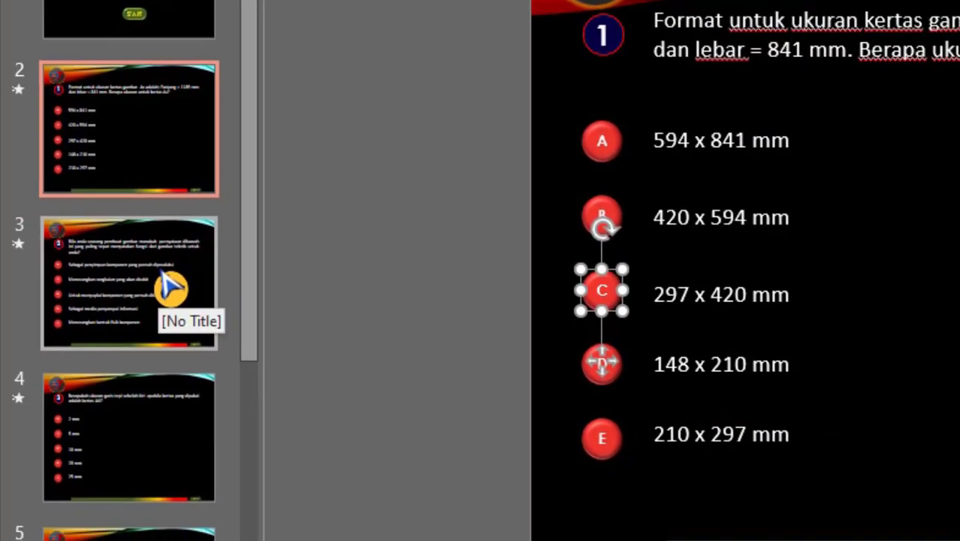
On slide 3, question 2, make answer button D run the macro Slide1.benar on mouse click
left_click(171, 230)
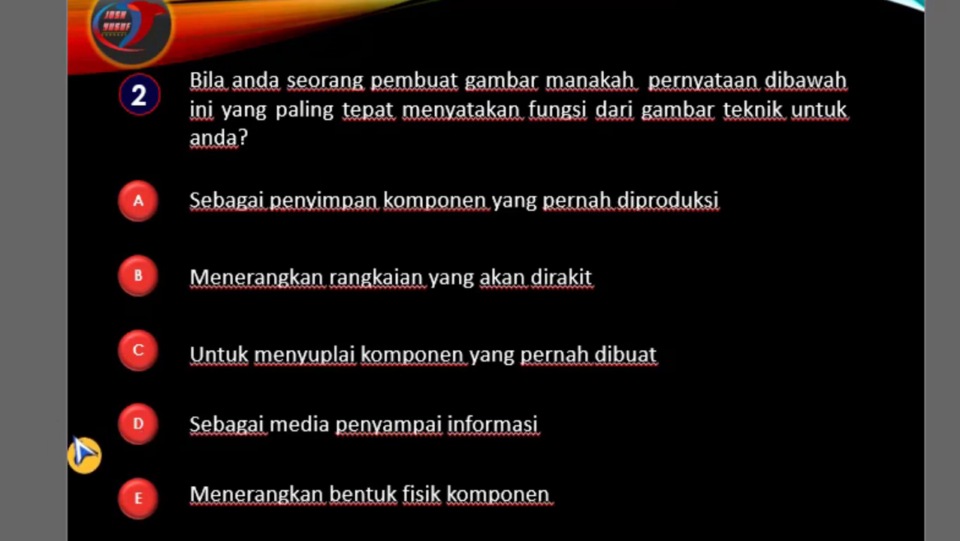
left_click(139, 430)
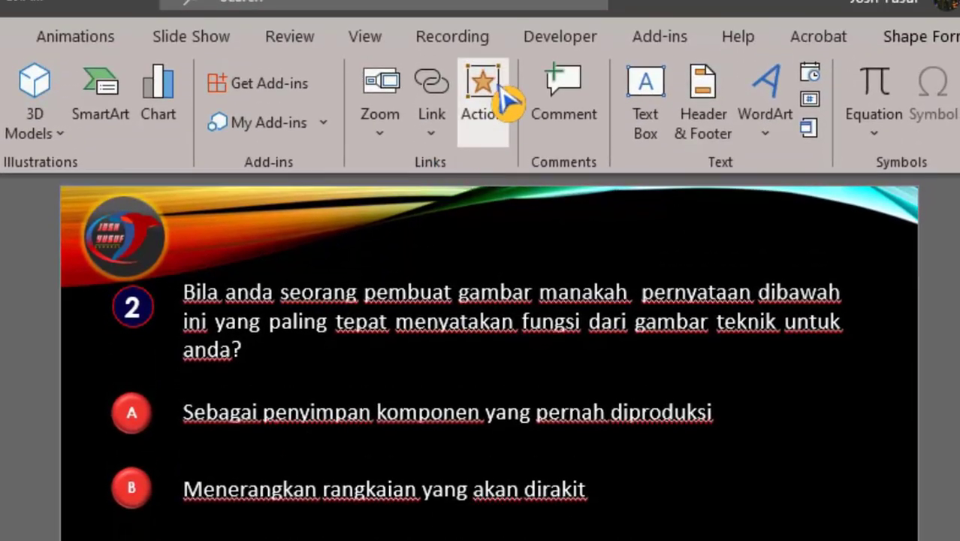
left_click(500, 94)
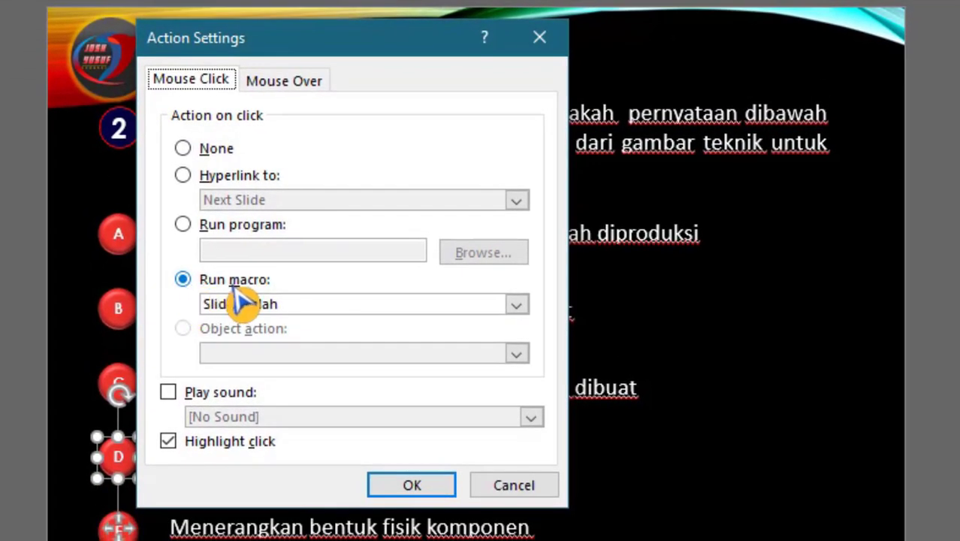
left_click(306, 308)
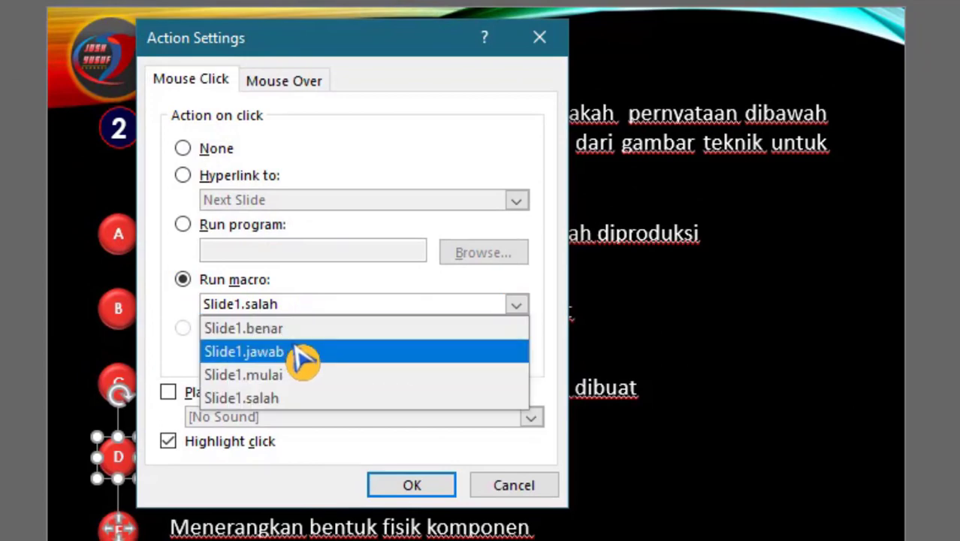
left_click(279, 331)
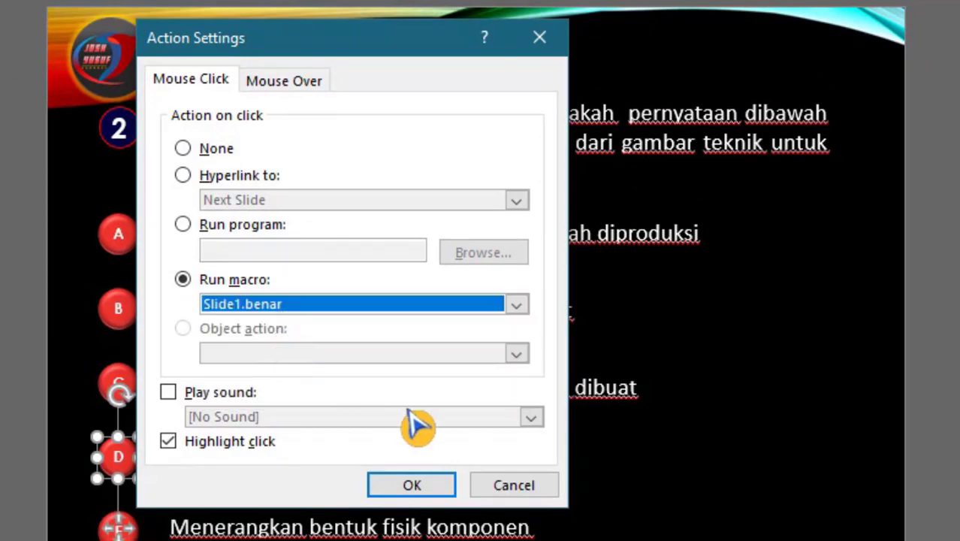
left_click(421, 489)
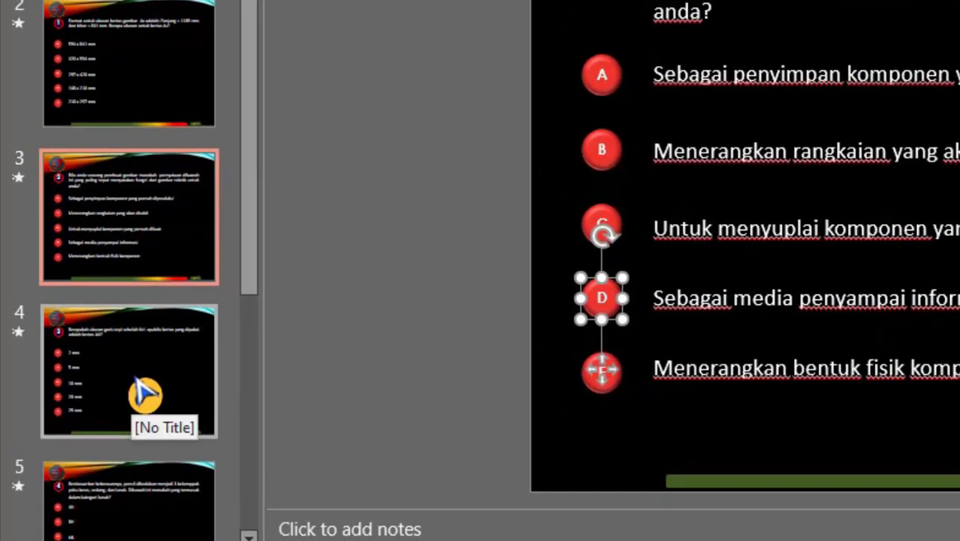
Open slide 4, the third question slide with the millimetre answers
left_click(145, 393)
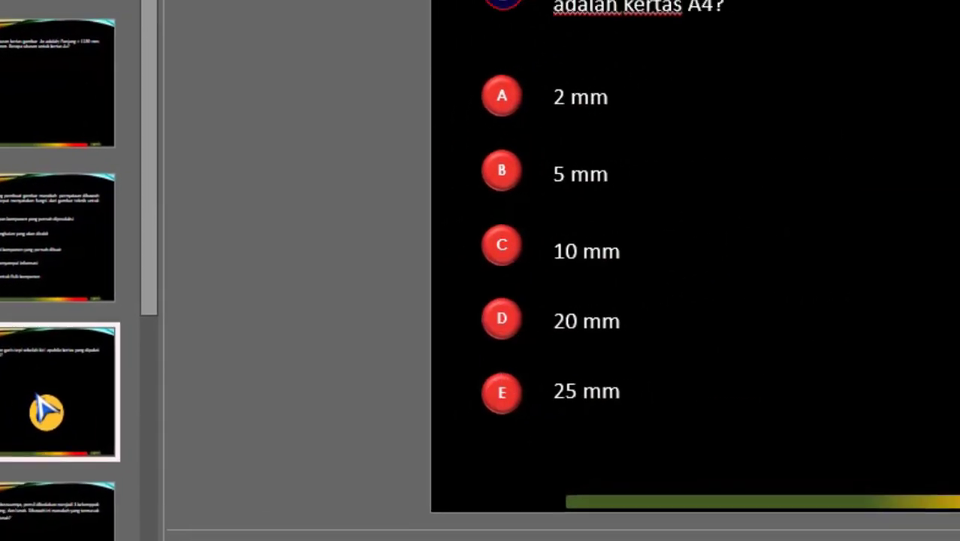